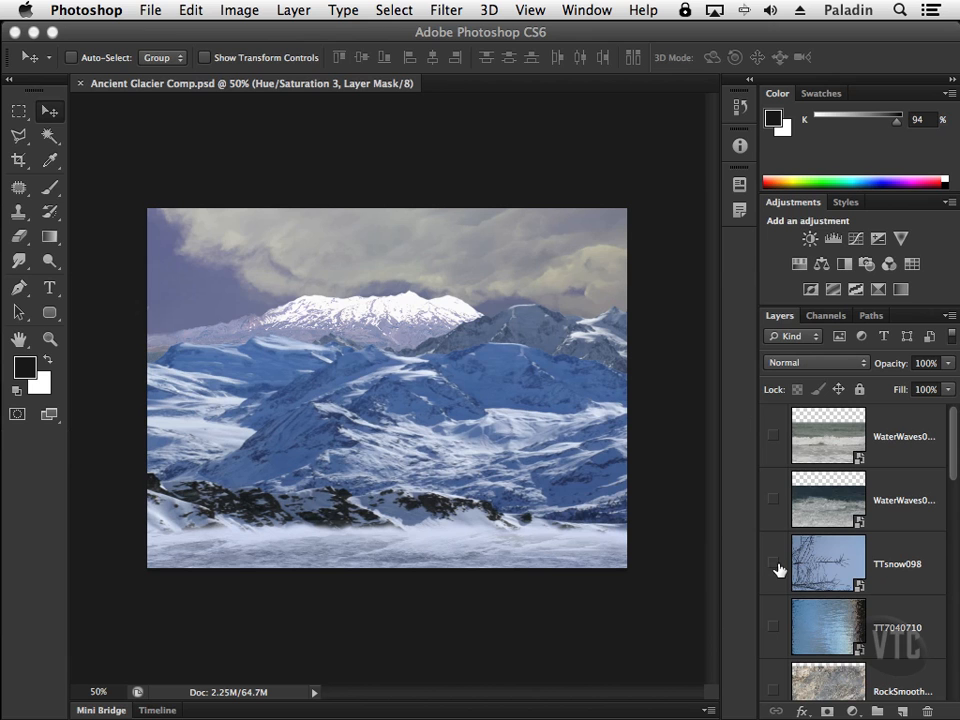
Show the TTsnow098 layer, make it active and copy its entire image area.
click(773, 564)
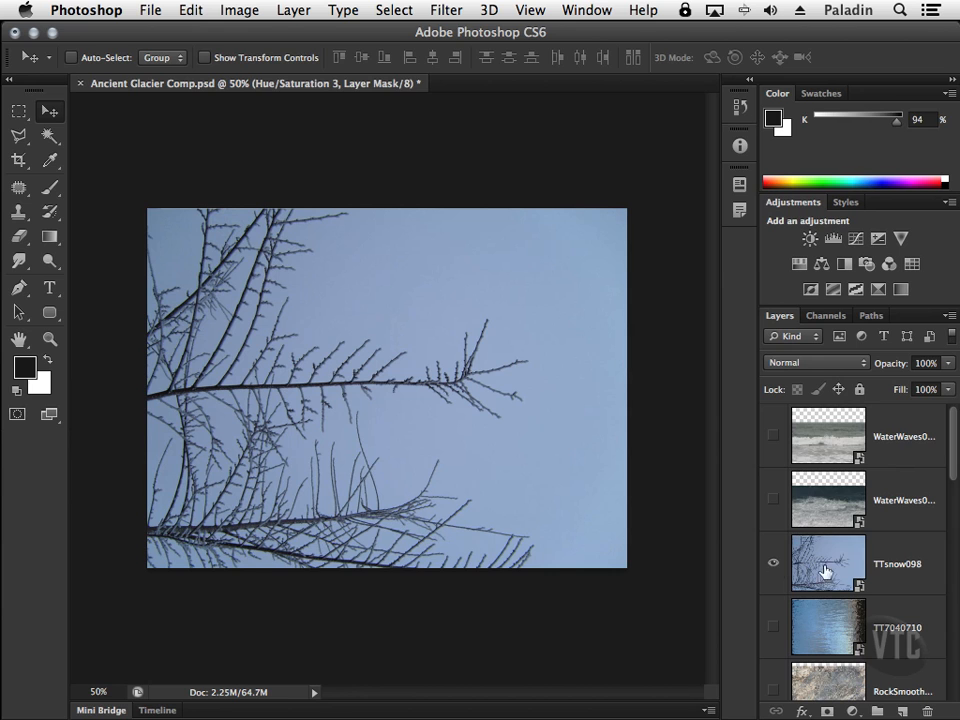
click(849, 569)
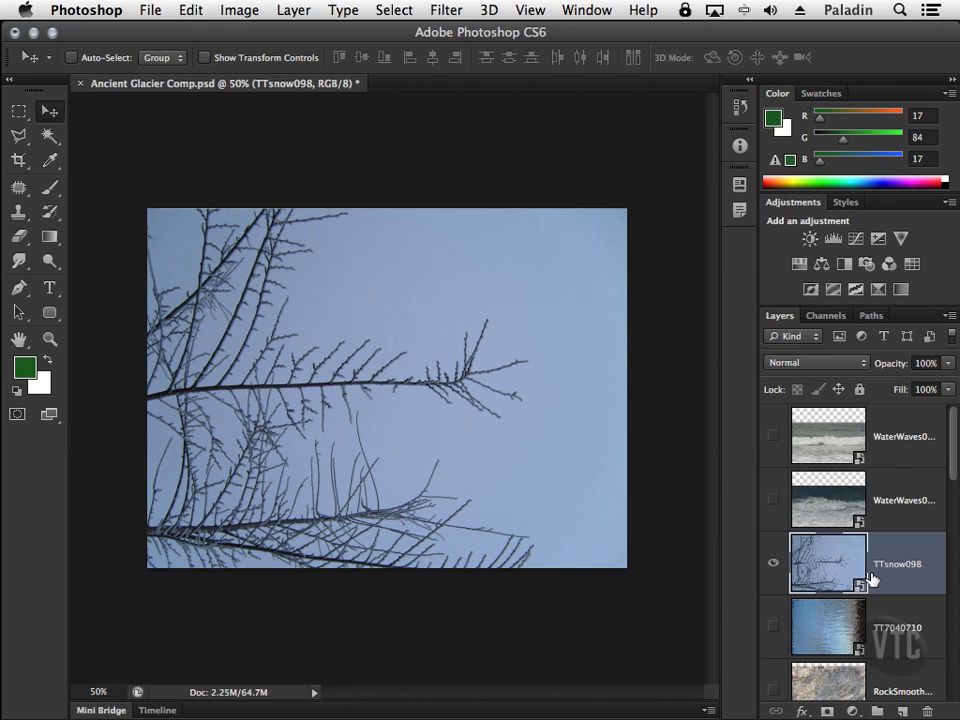
ctrl+click(870, 578)
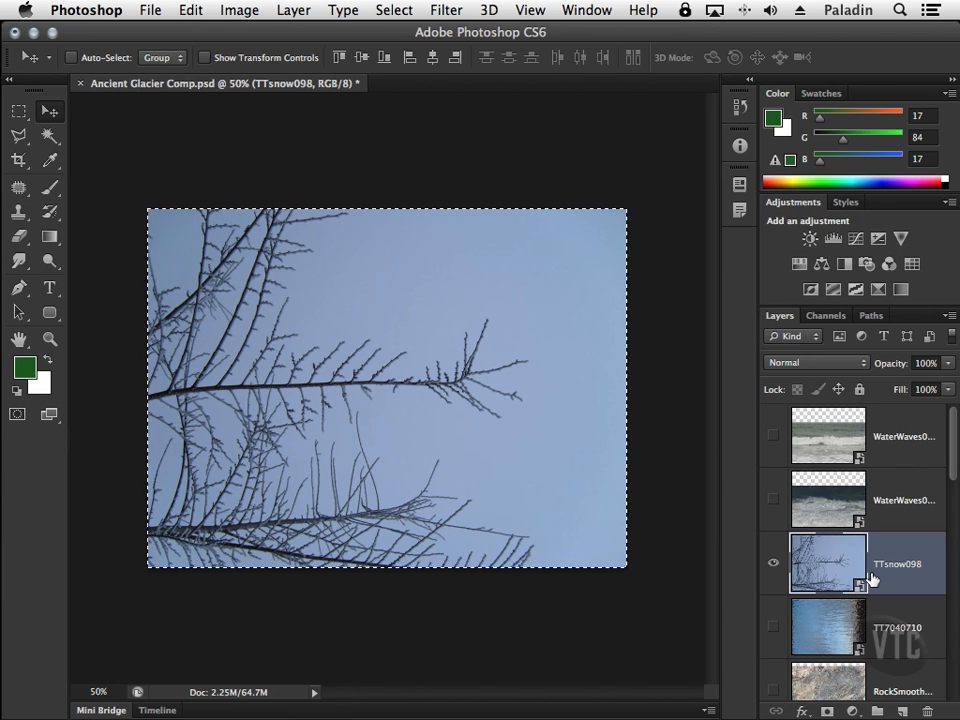
key(ctrl+d)
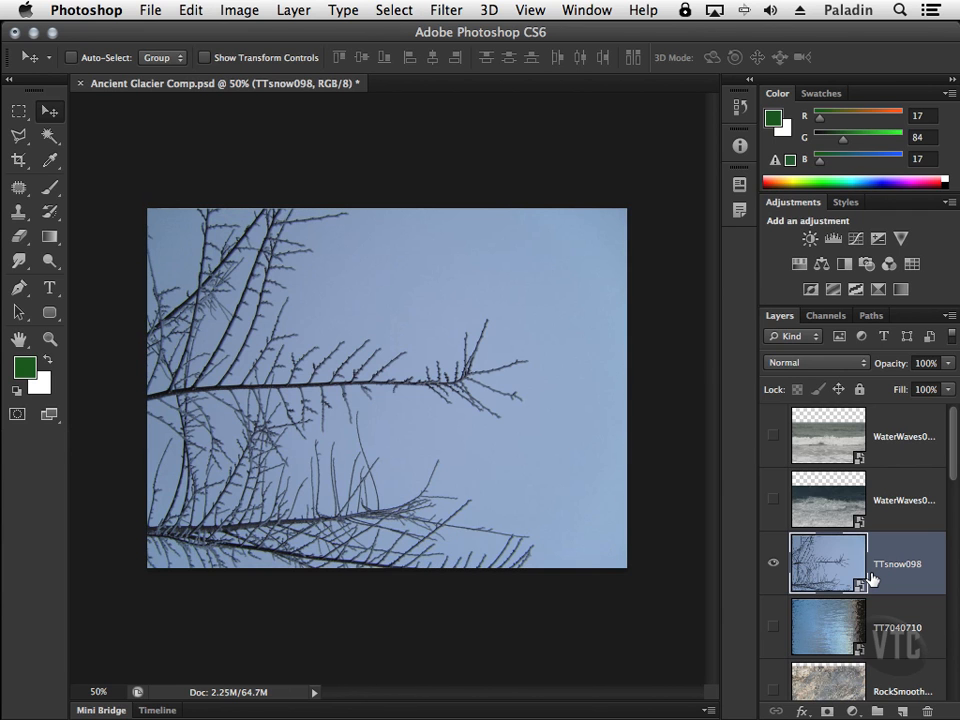
key(ctrl+n)
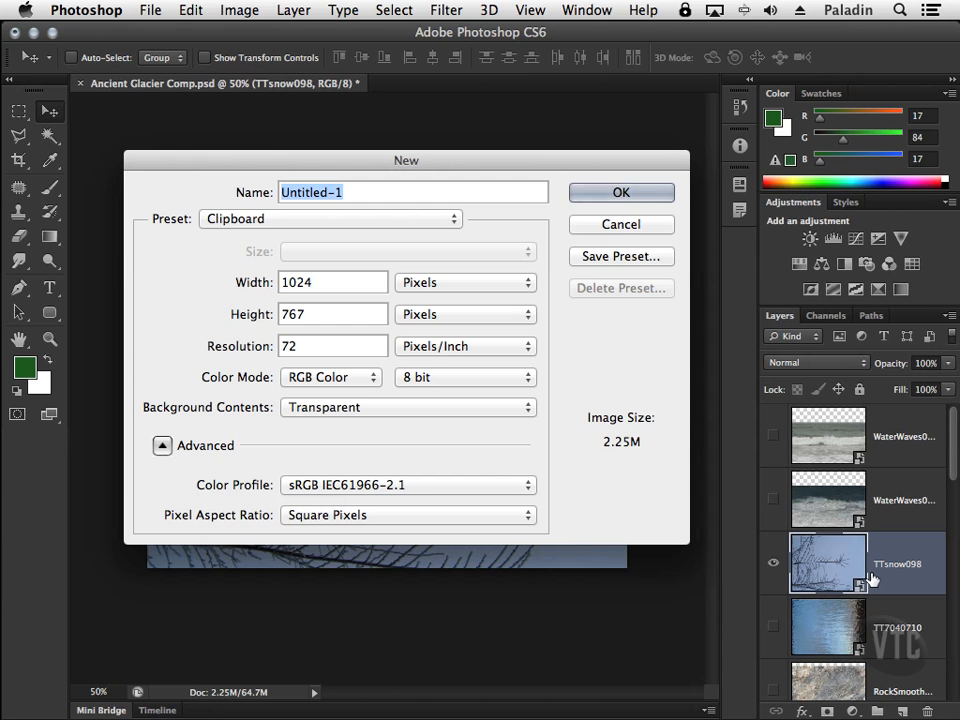
drag(448, 166, 536, 412)
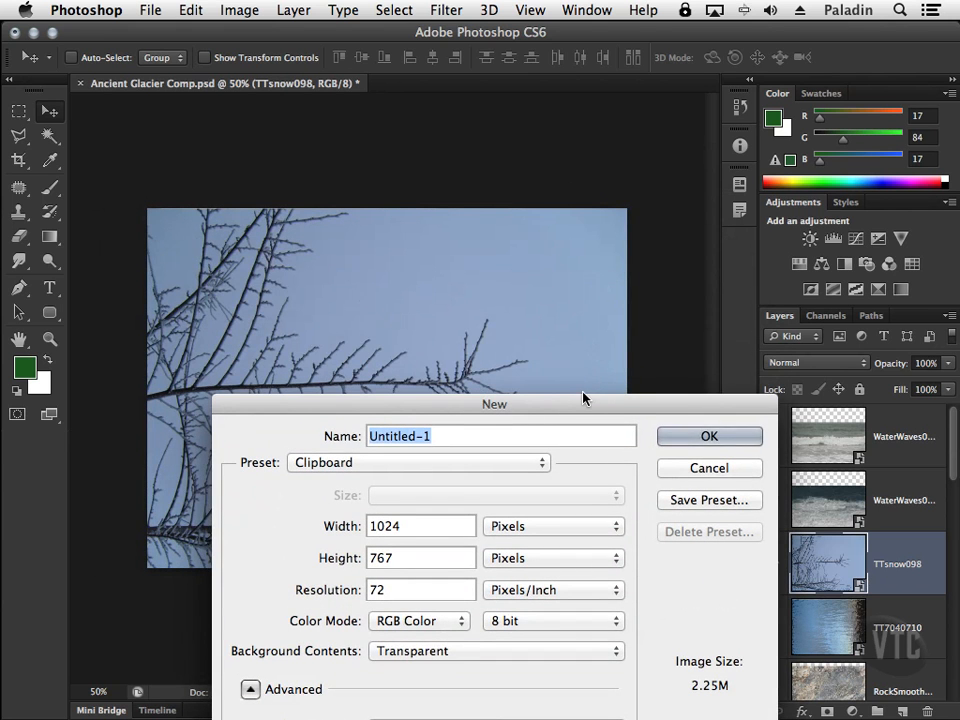
drag(510, 401, 479, 226)
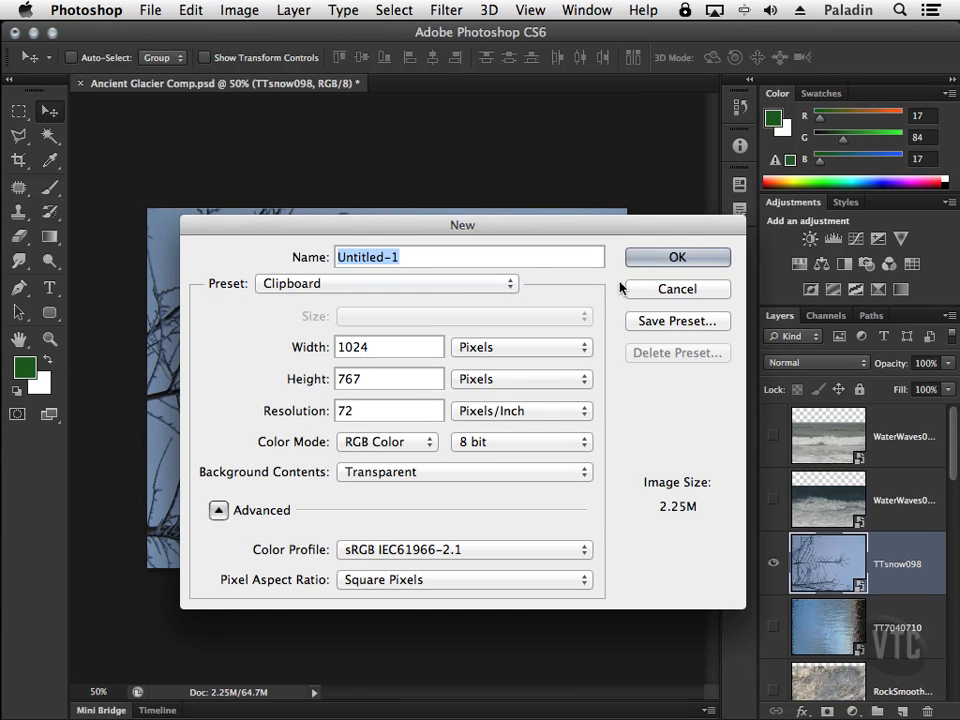
click(655, 288)
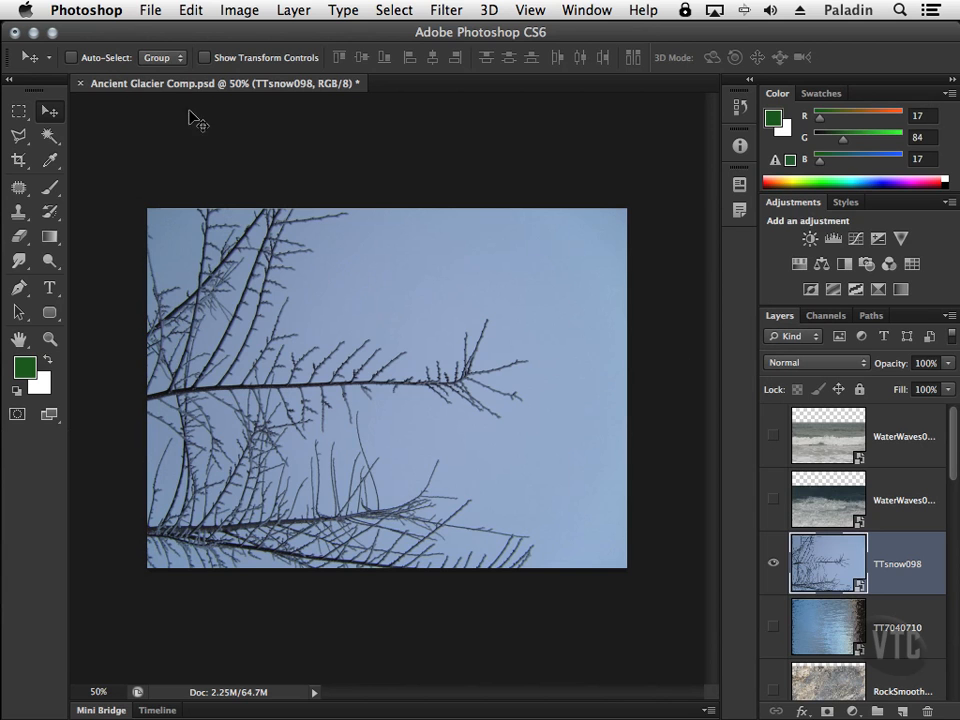
Create a transparent 1024 × 767 pixel document and paint a green blob near its center.
key(super+n)
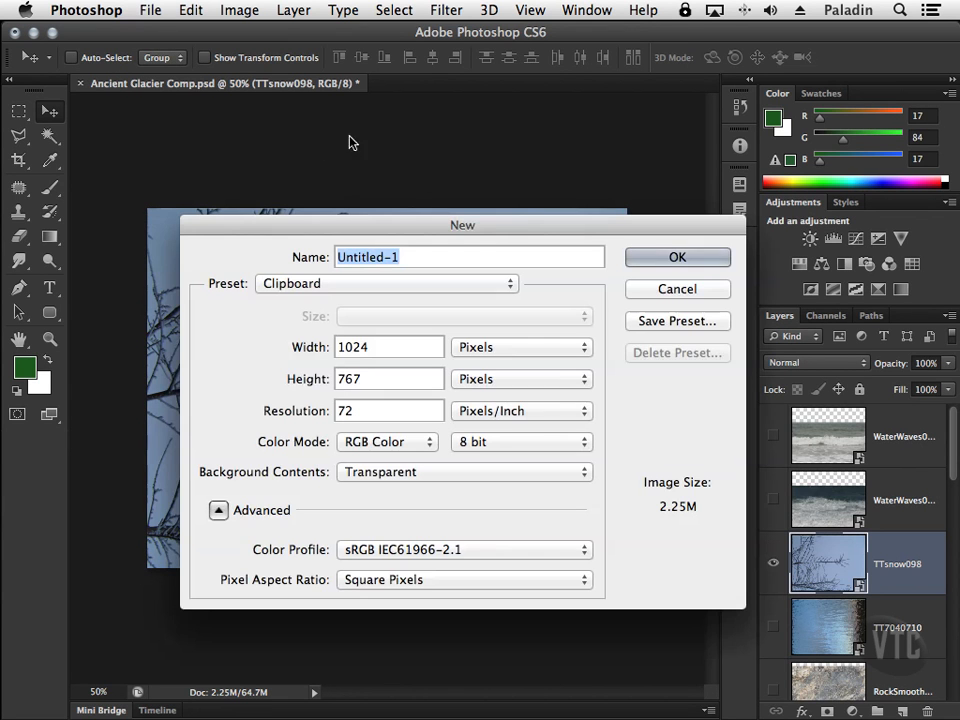
click(675, 258)
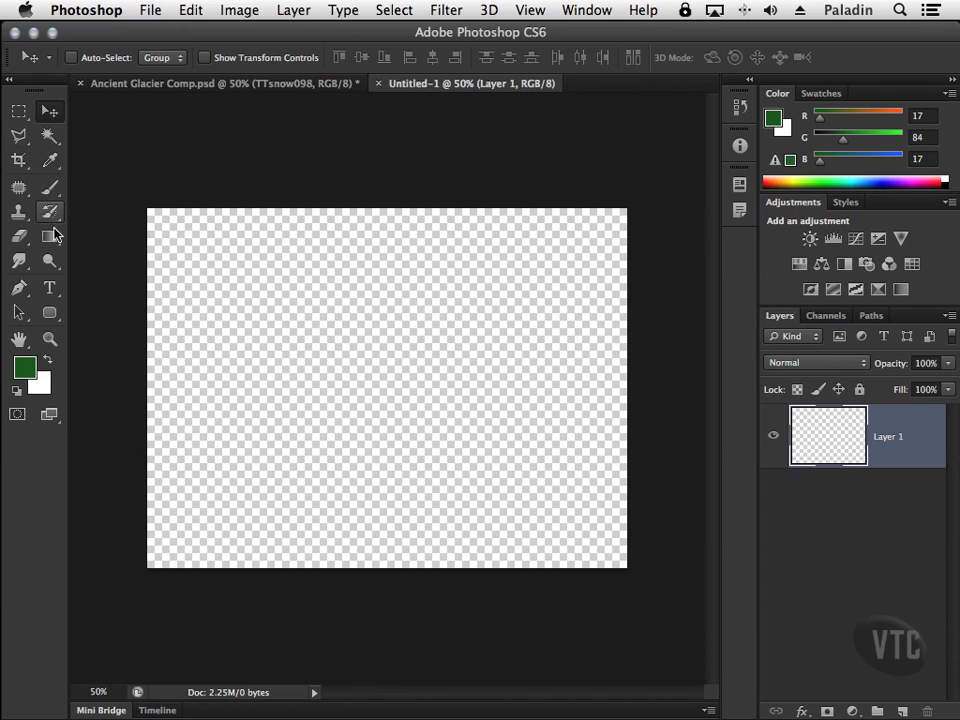
click(49, 187)
mouse_move(332, 347)
mouse_down()
mouse_move(366, 306)
mouse_move(369, 364)
mouse_move(405, 381)
mouse_move(389, 352)
mouse_up()
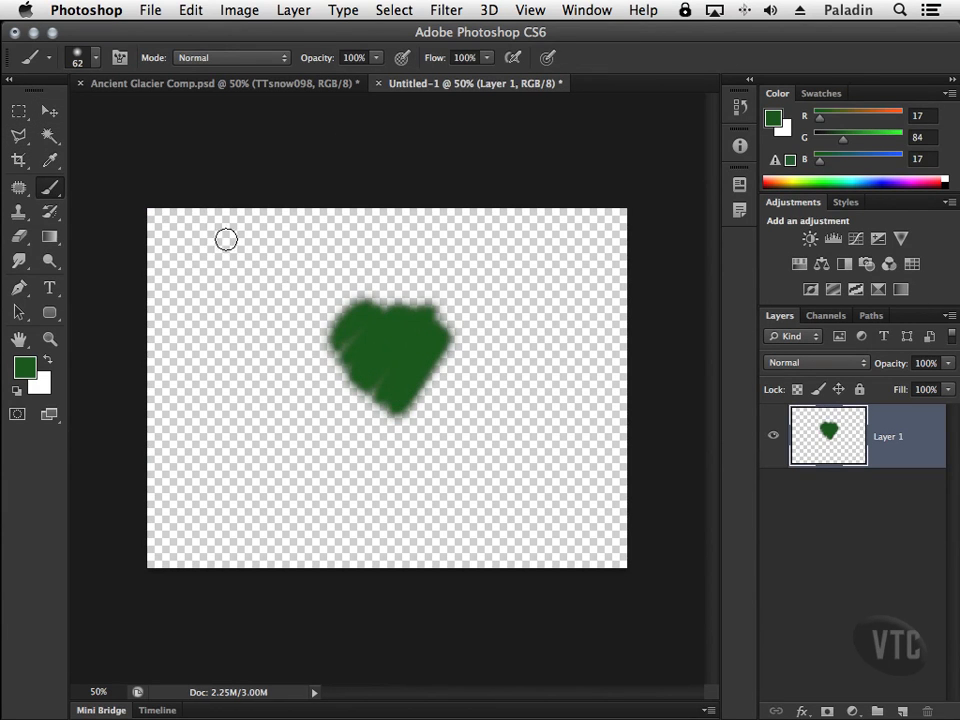
Crop the canvas on all four sides closely around the painted green blob.
key(c)
drag(385, 209, 388, 253)
drag(388, 525, 388, 400)
drag(160, 383, 229, 383)
drag(543, 385, 460, 385)
drag(311, 386, 314, 387)
key(Return)
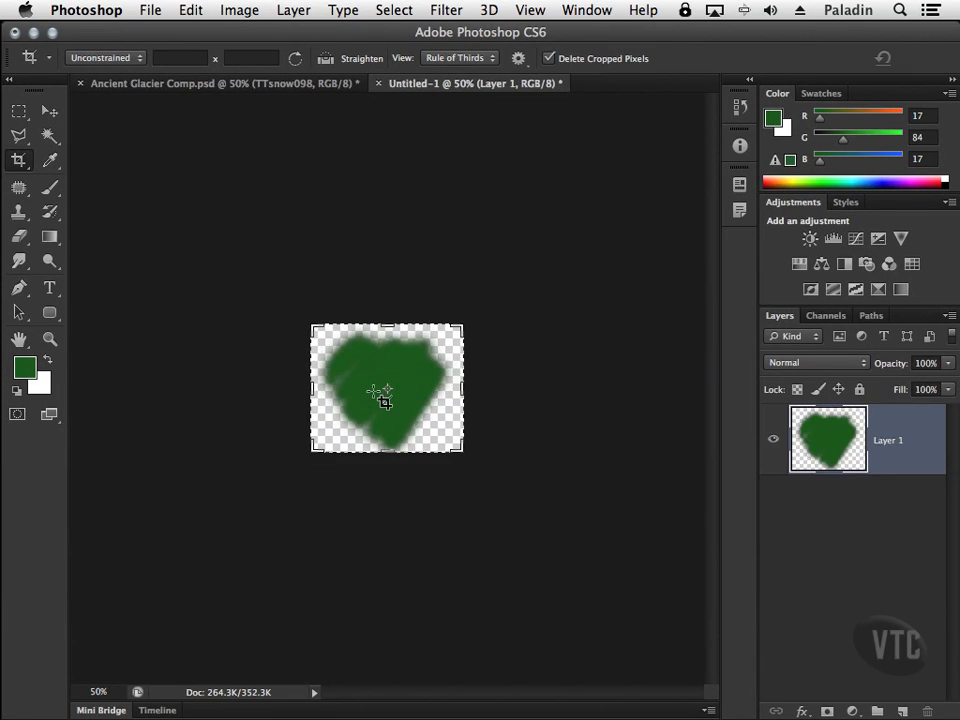
click(385, 393)
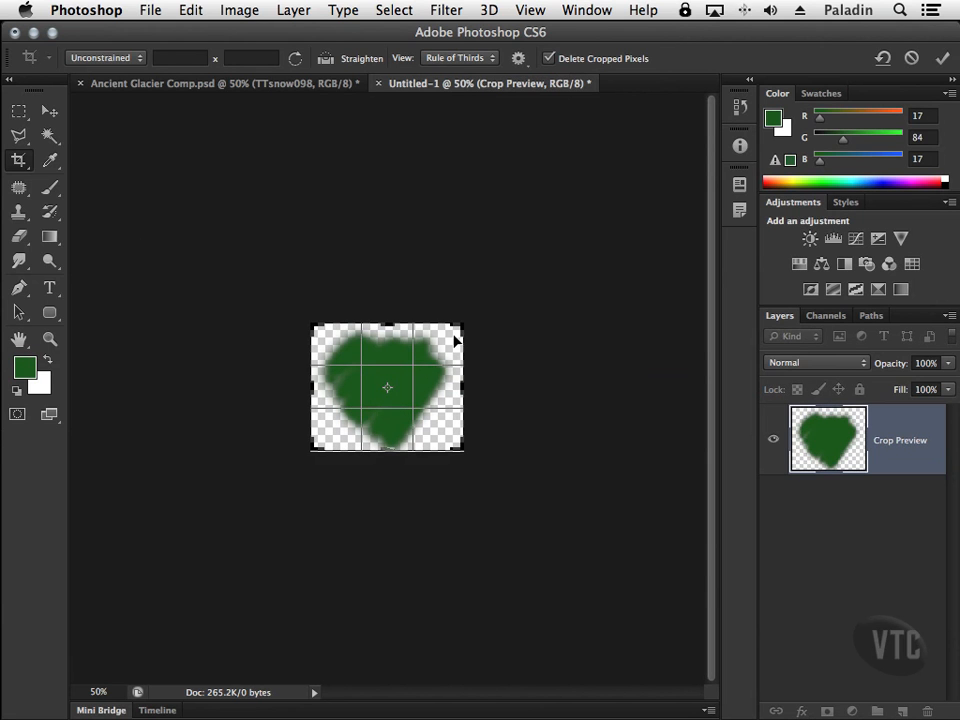
key(Escape)
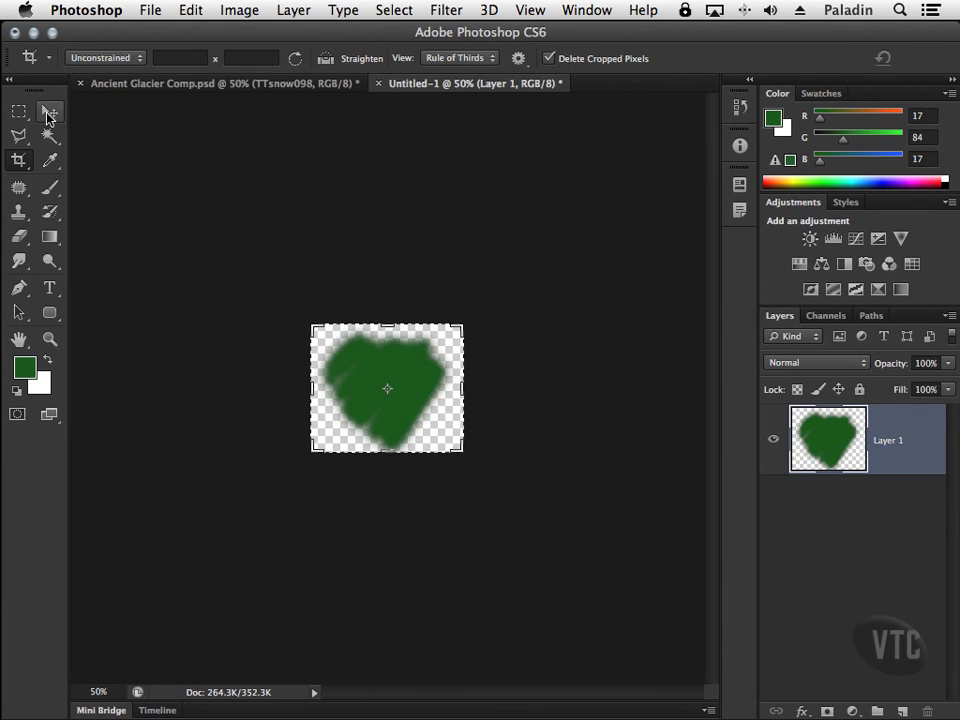
Select the painted green shape with the Magic Wand and copy it.
click(51, 112)
key(super+a)
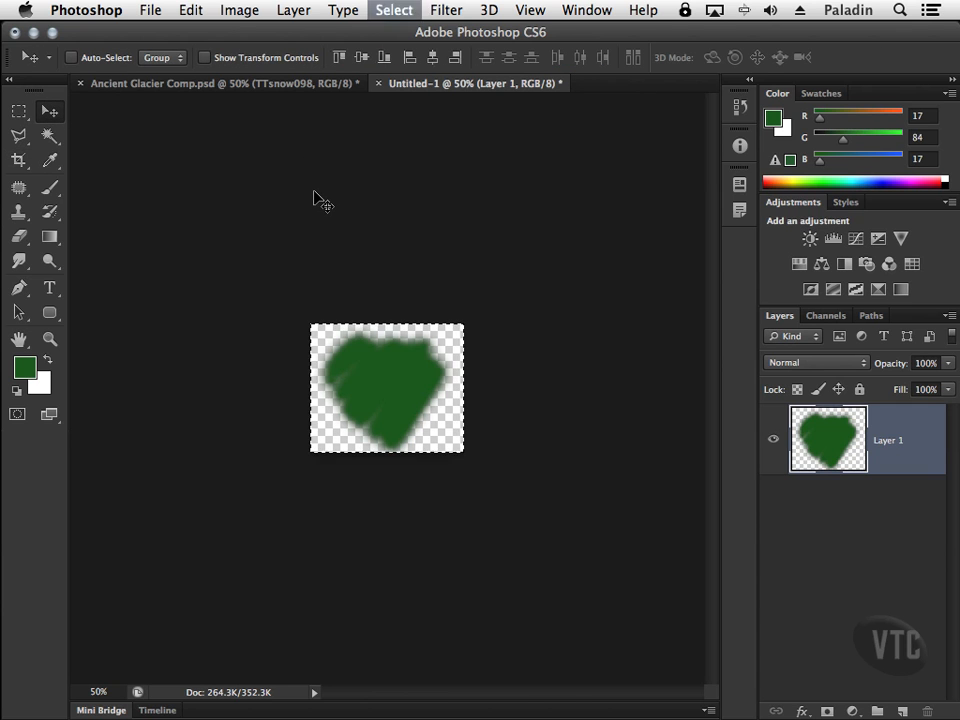
click(53, 135)
click(380, 407)
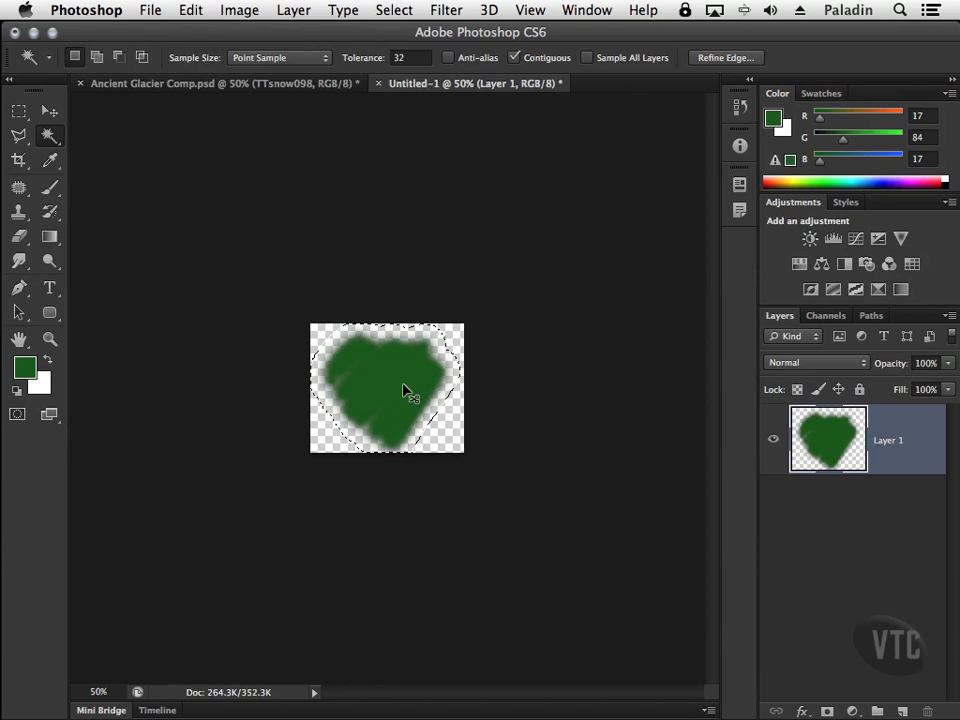
Check the clipboard-based width and height offered for a new document, and close the test document without saving.
click(152, 12)
click(162, 32)
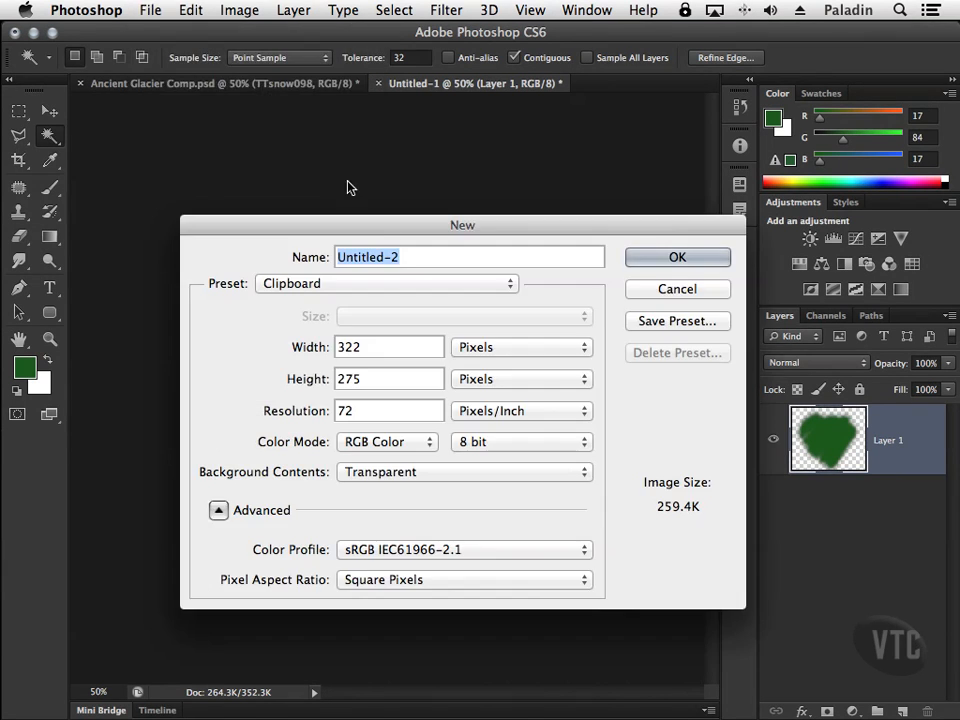
key(Tab)
key(Tab)
drag(384, 238, 450, 520)
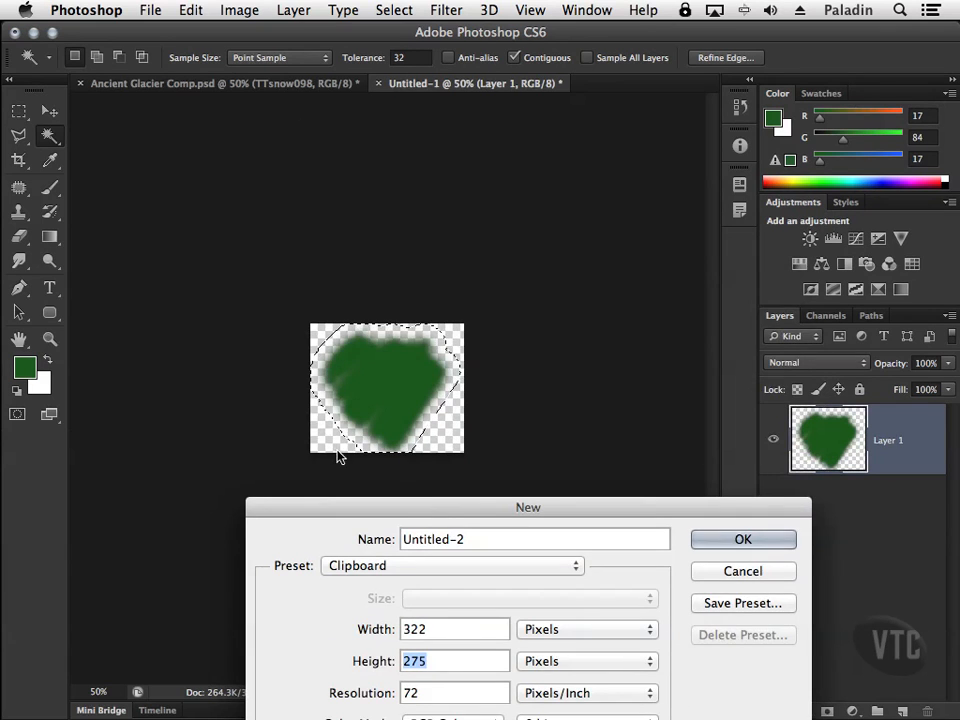
drag(417, 513, 409, 279)
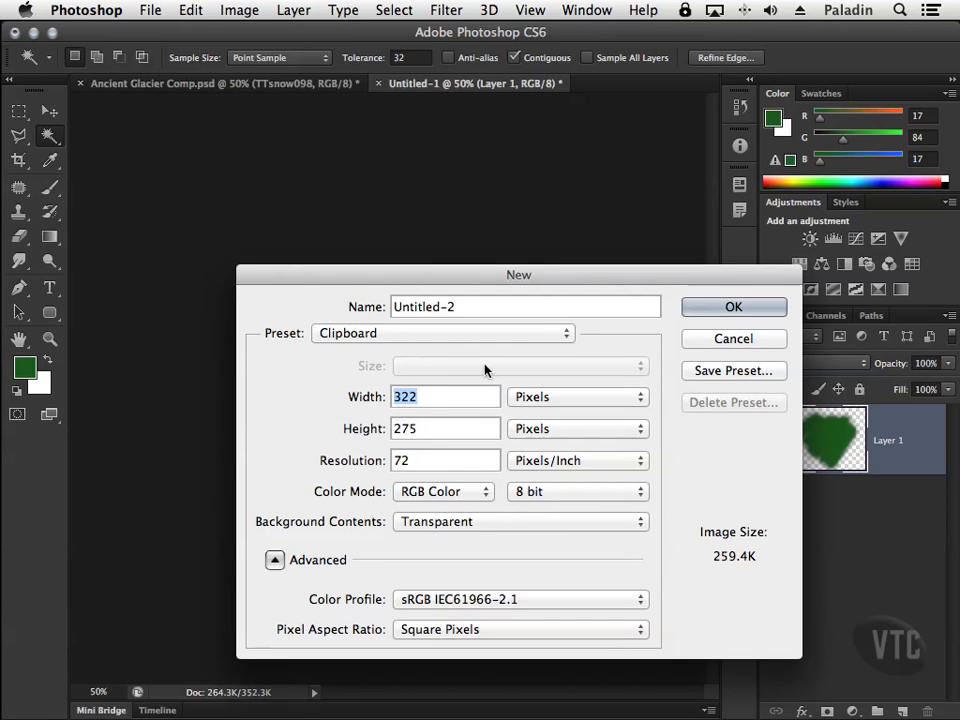
click(746, 337)
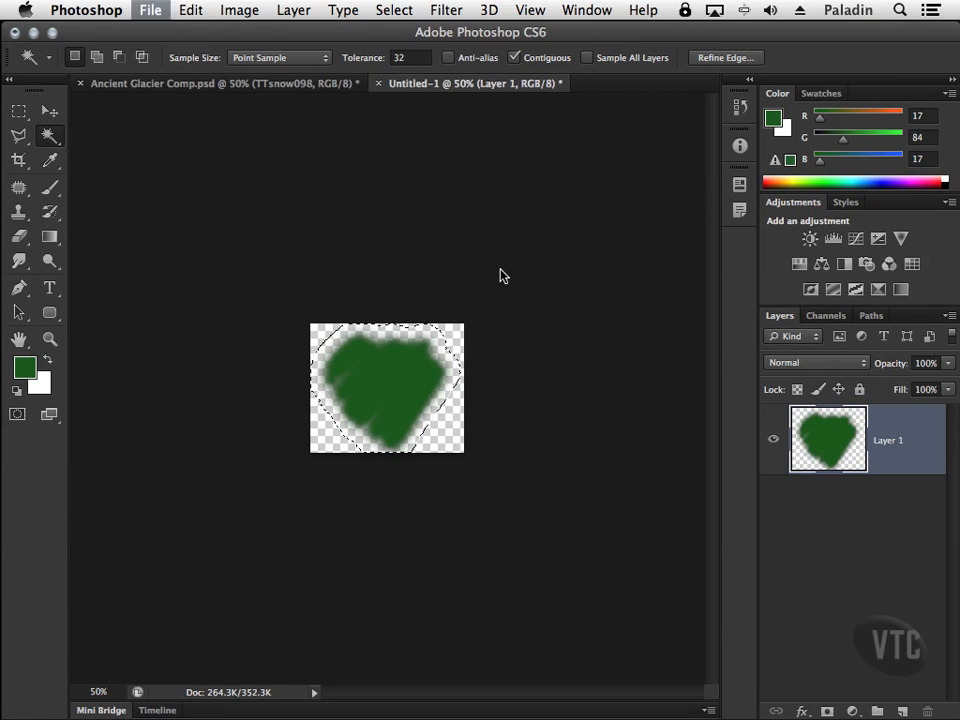
key(super+w)
click(416, 275)
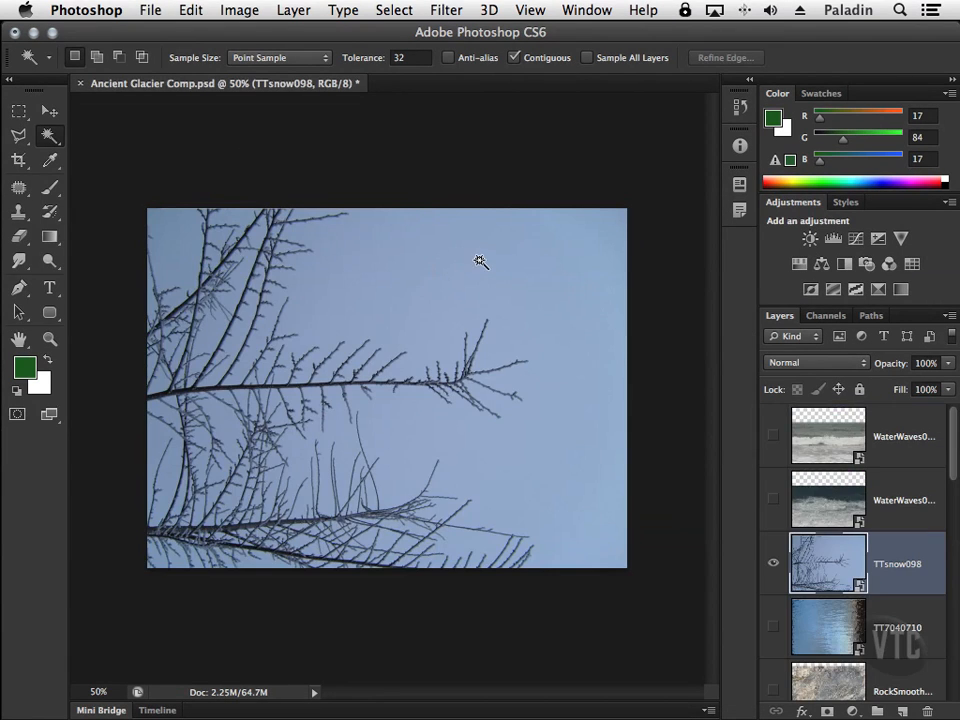
Copy the whole TTsnow098 image and paste it into a new transparent 1024 × 767 pixel document.
click(52, 110)
key(super+a)
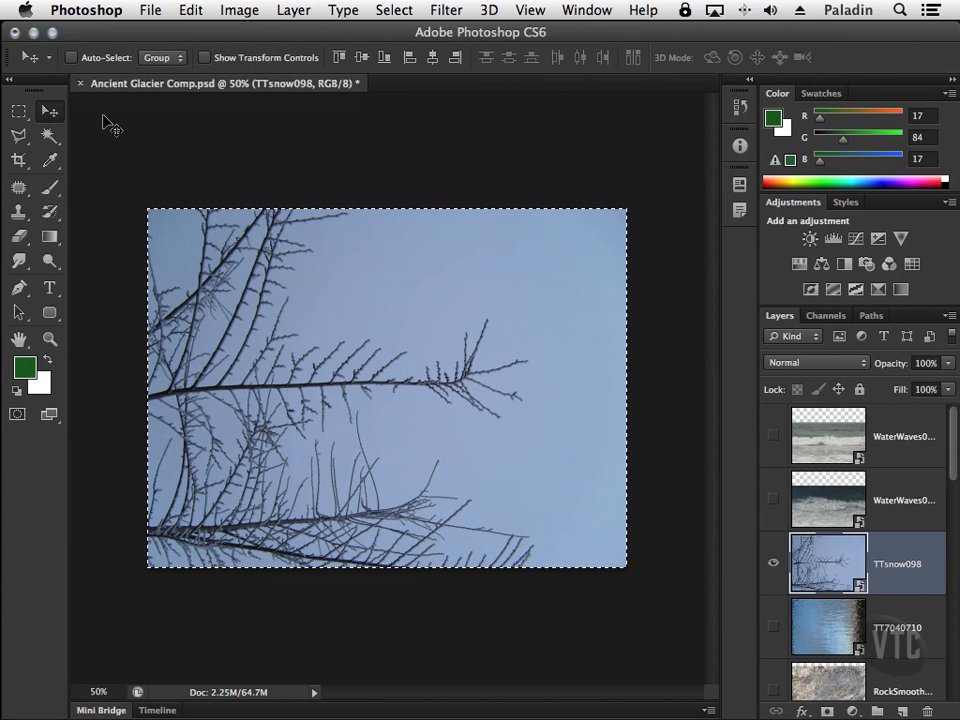
key(super+n)
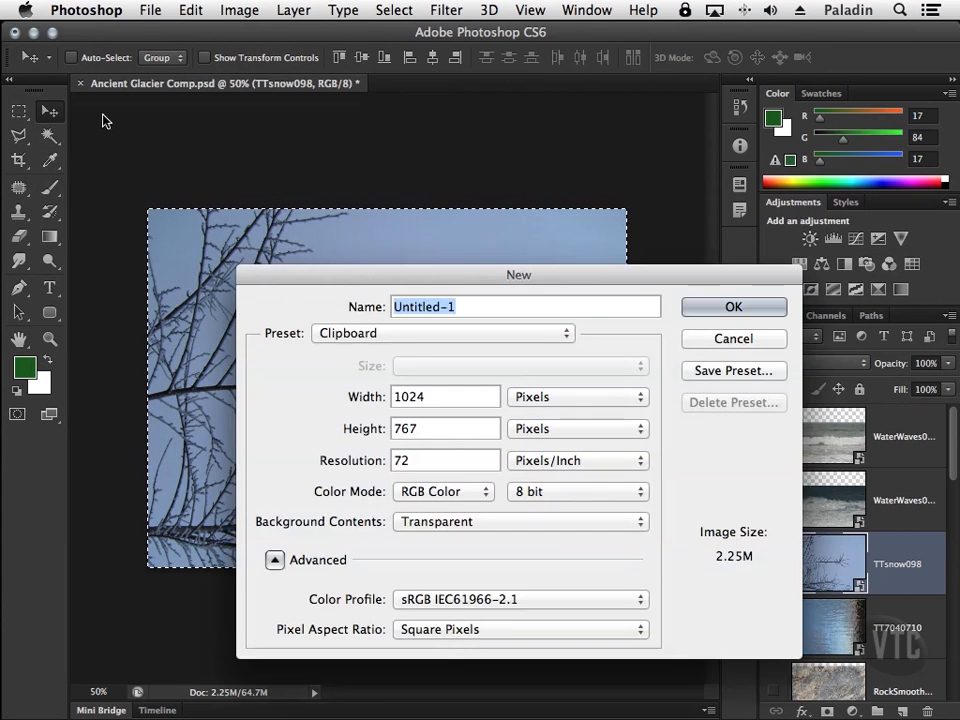
click(733, 308)
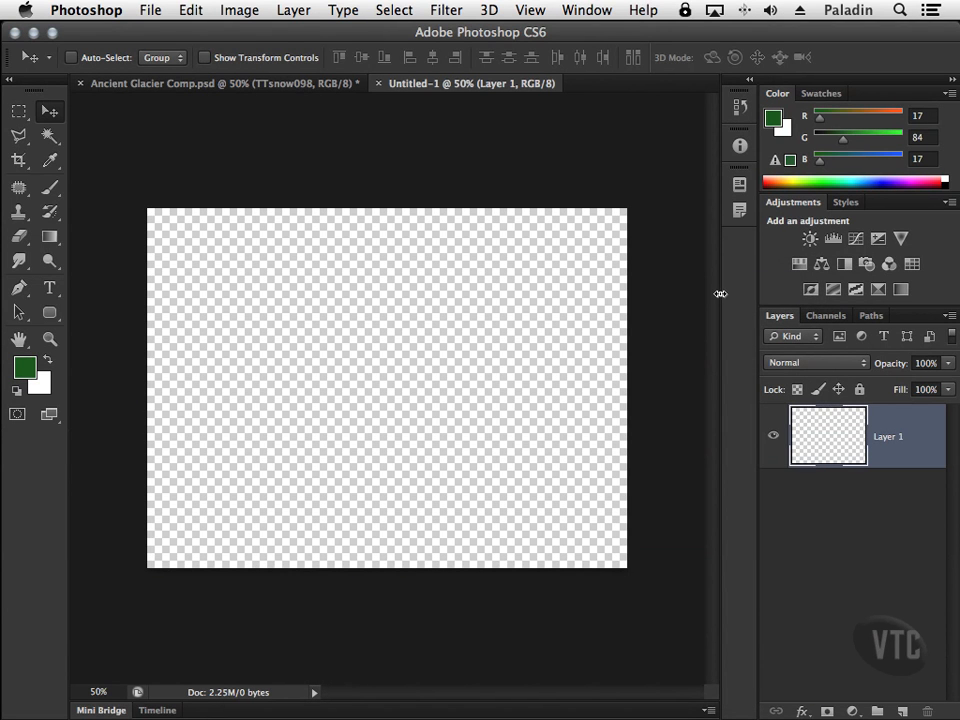
key(super+v)
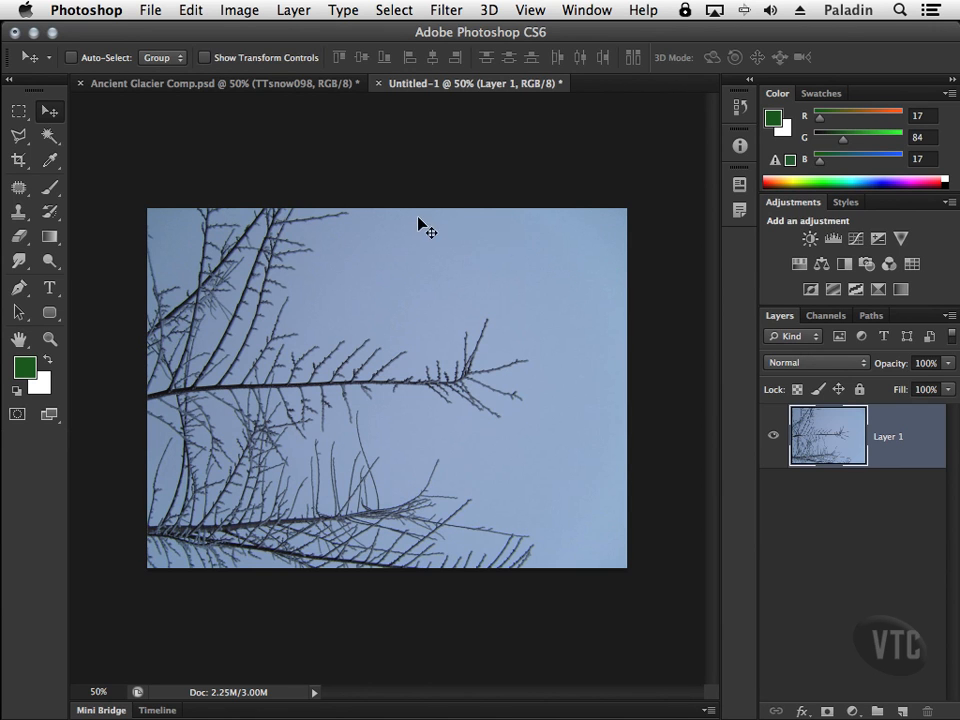
Try selecting the open sky with the Magic Wand in Contiguous mode, and clear the selection.
click(49, 136)
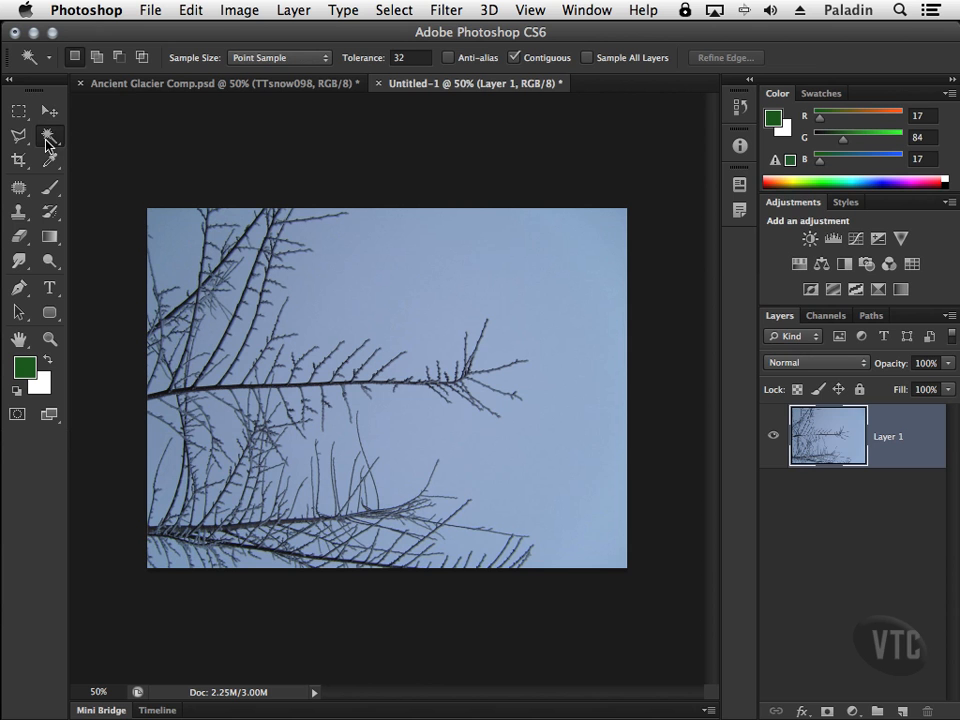
click(456, 262)
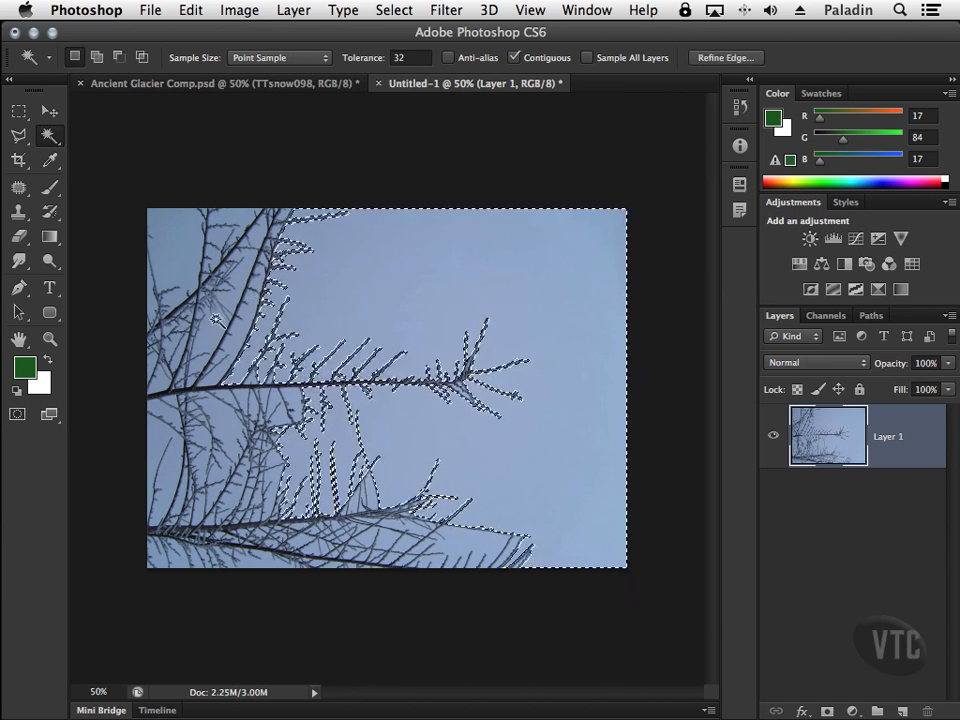
key(super+d)
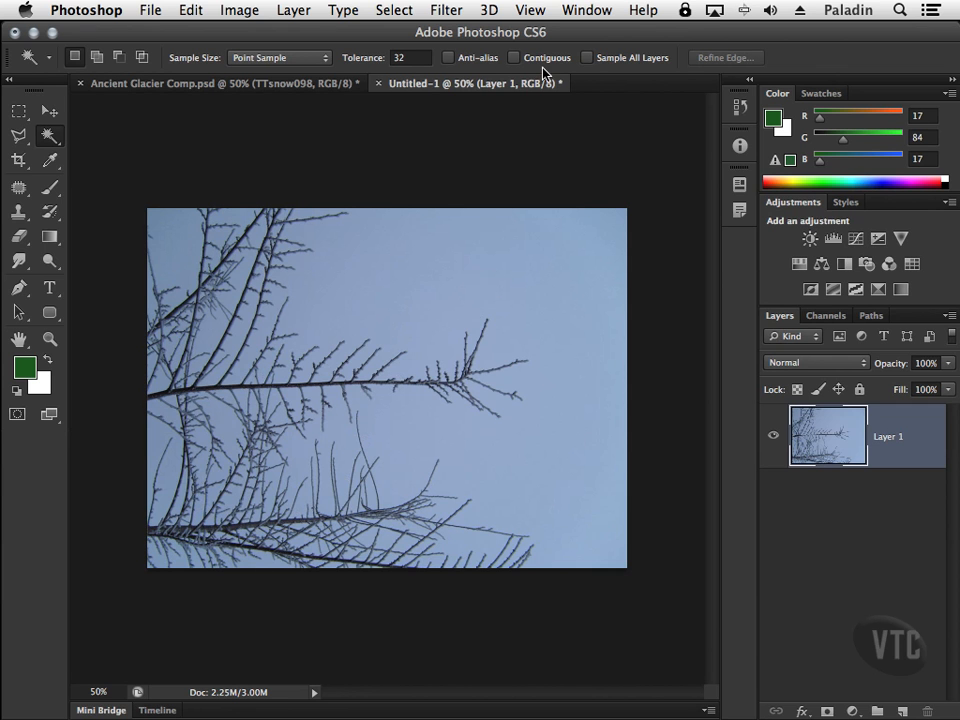
Try selecting all sky areas between the branches with the Magic Wand's Contiguous option off, and deselect.
click(415, 277)
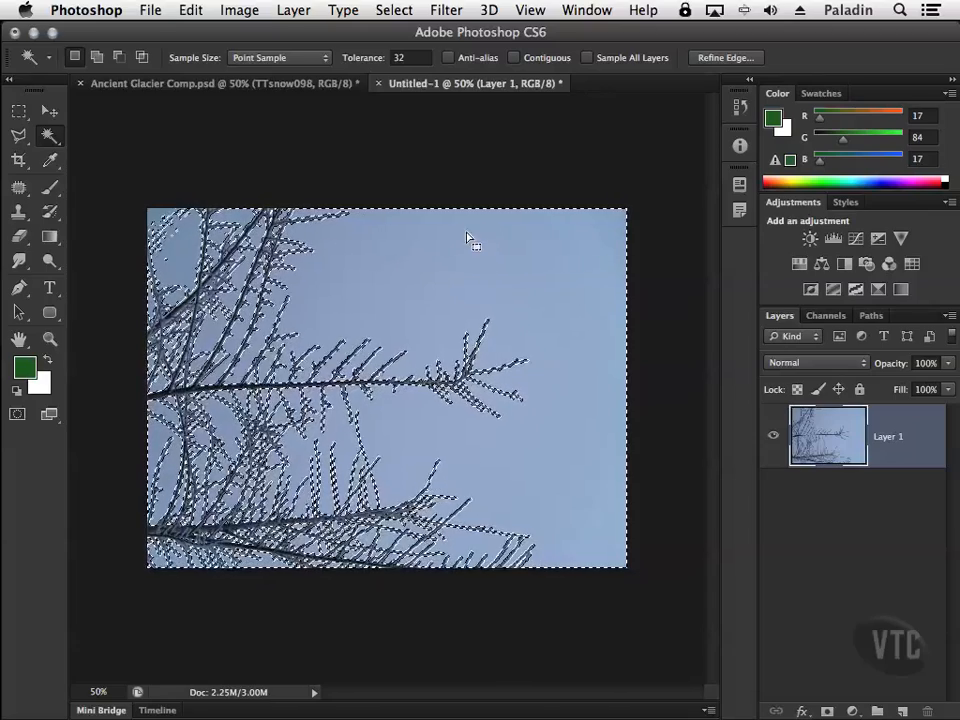
click(408, 57)
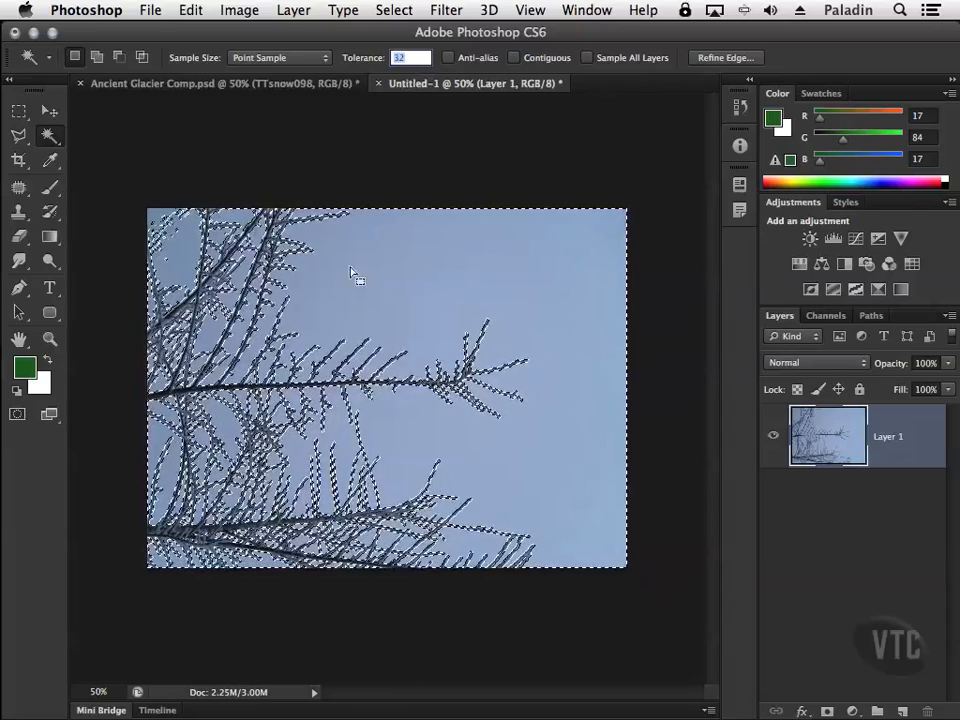
key(super+d)
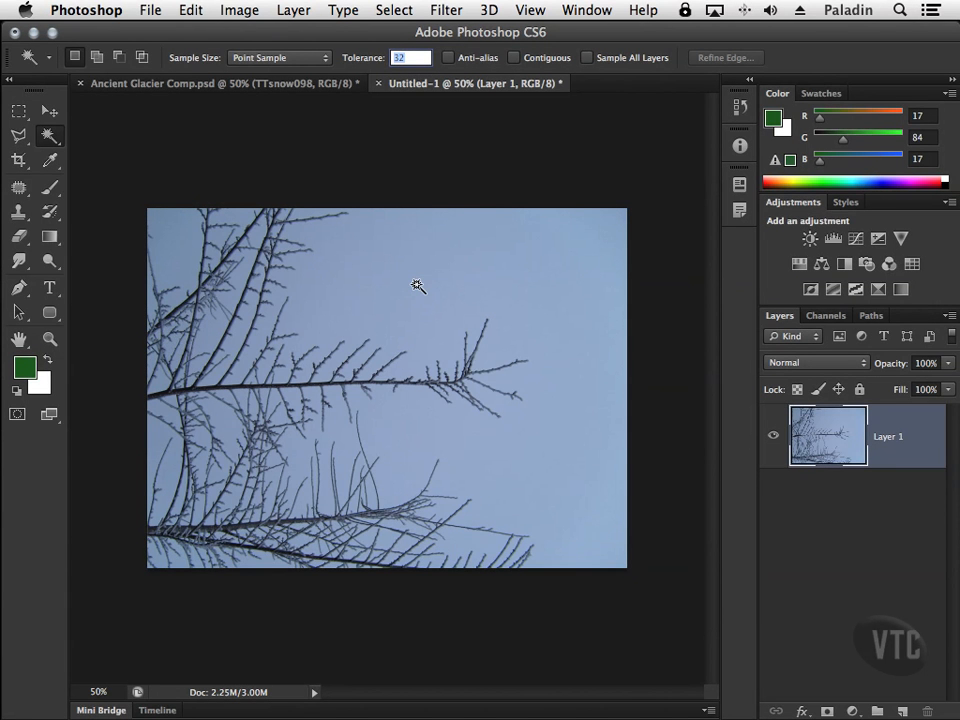
Select the sky around the branches with Color Range, sampling the open sky and using a Fuzziness of 128.
click(394, 10)
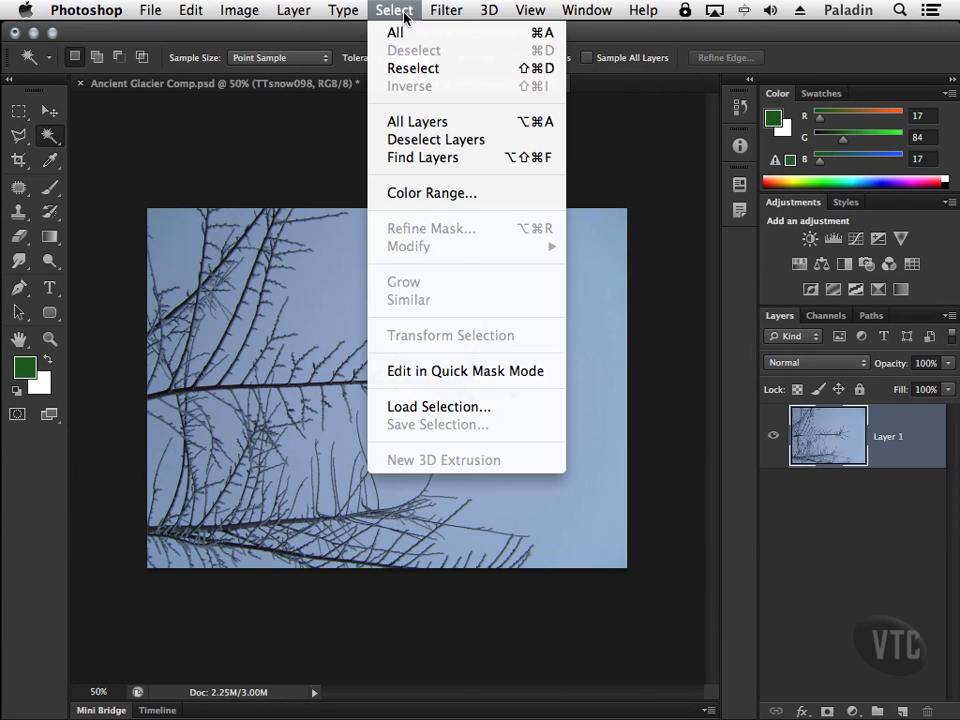
click(425, 193)
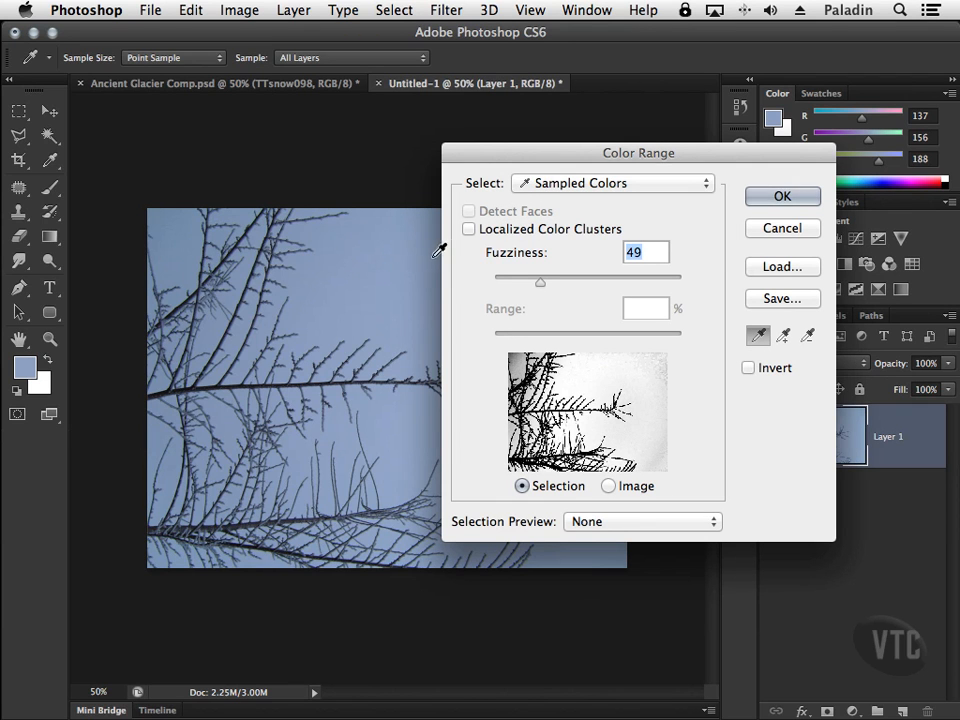
click(358, 268)
drag(353, 274, 331, 265)
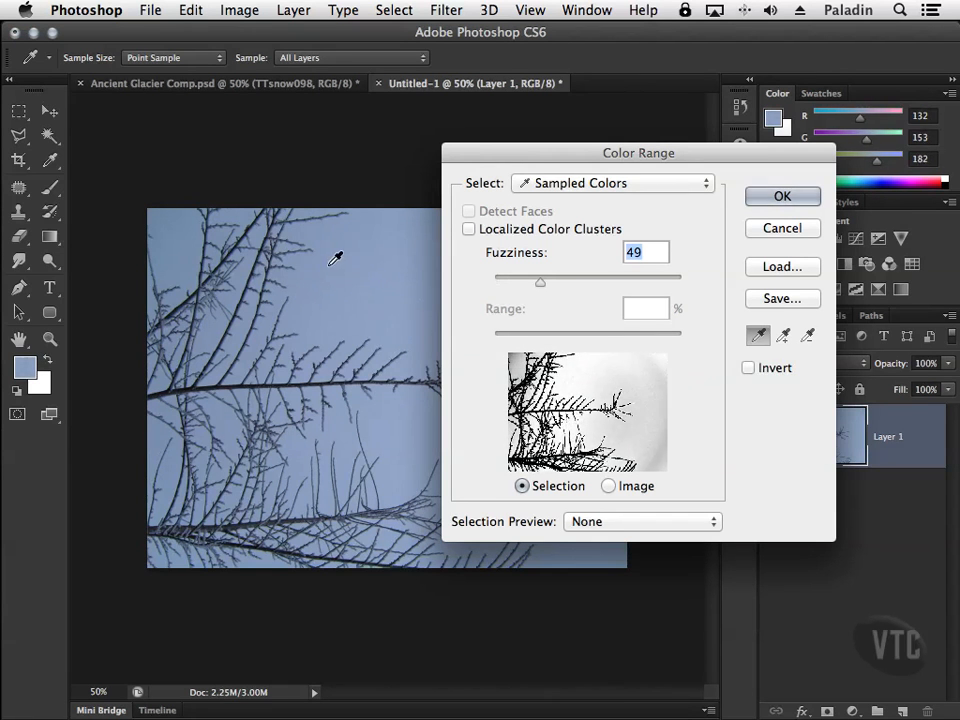
drag(547, 285, 608, 282)
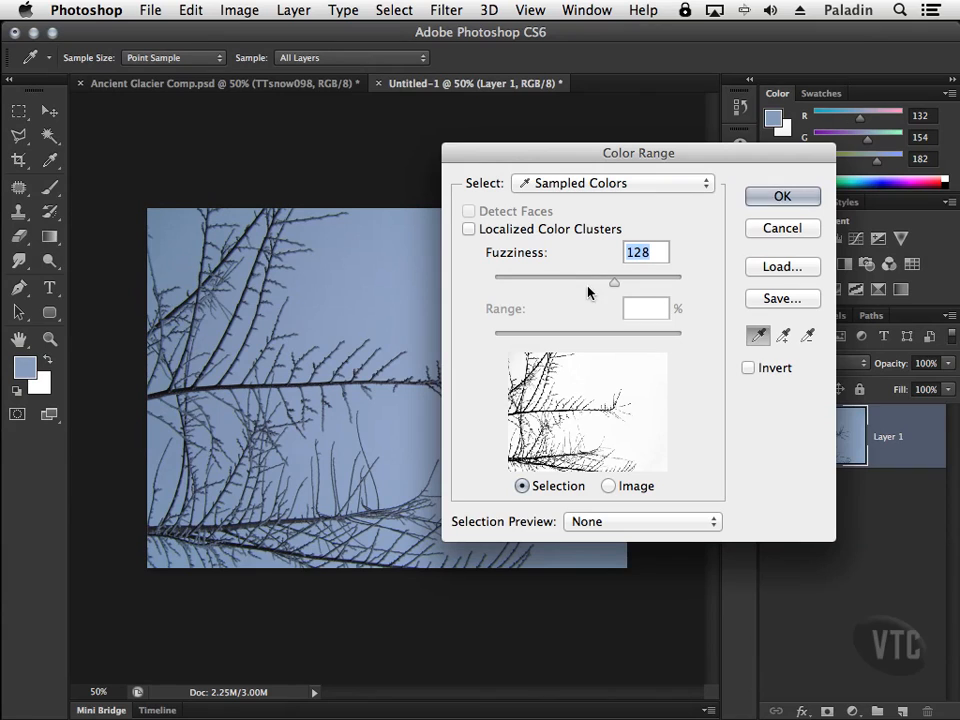
click(780, 197)
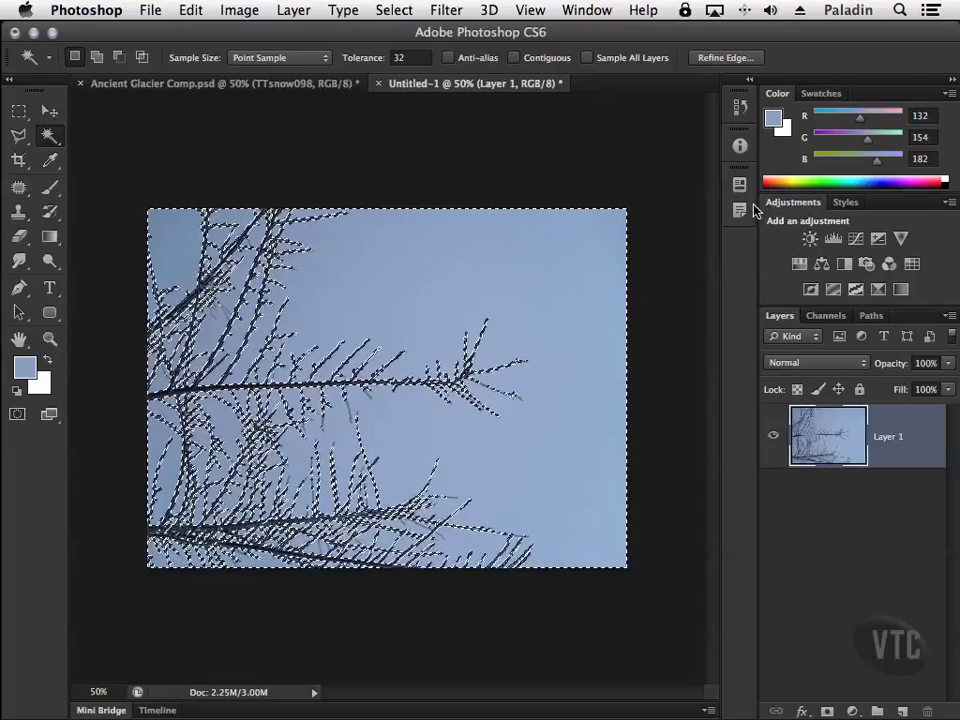
Delete the selected sky, clear the selection, and inspect the remaining branches up close.
key(Delete)
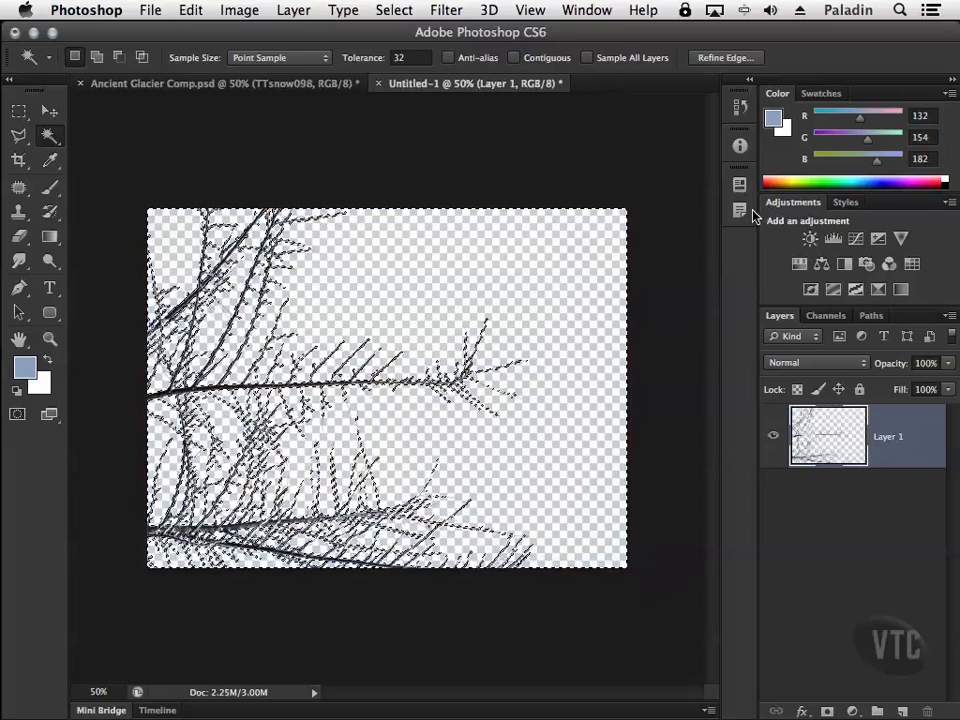
key(super+d)
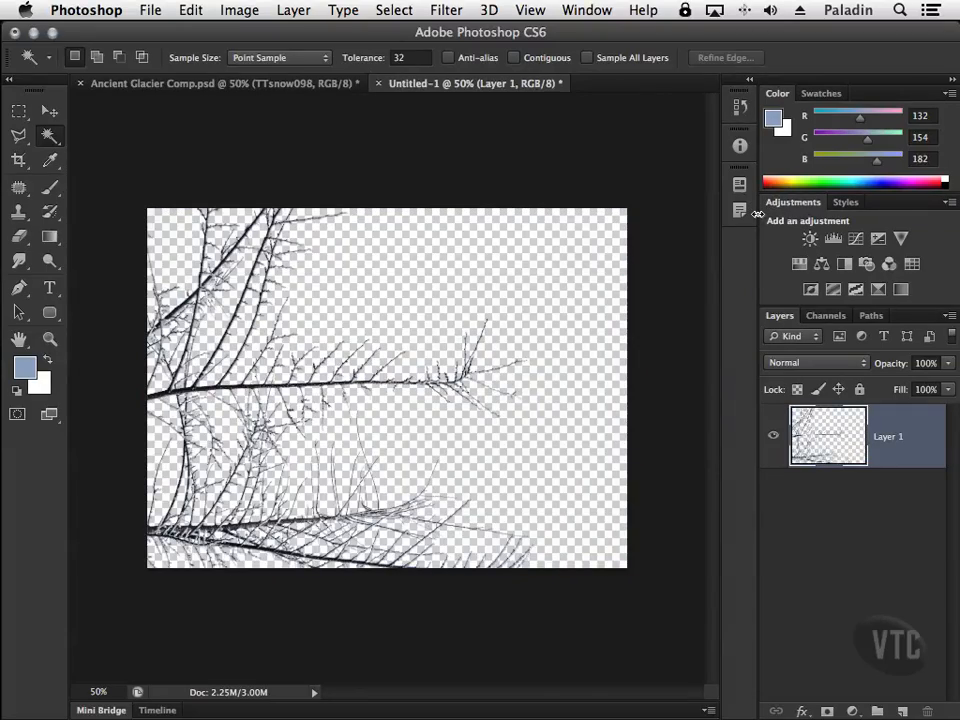
key(z)
drag(343, 354, 480, 459)
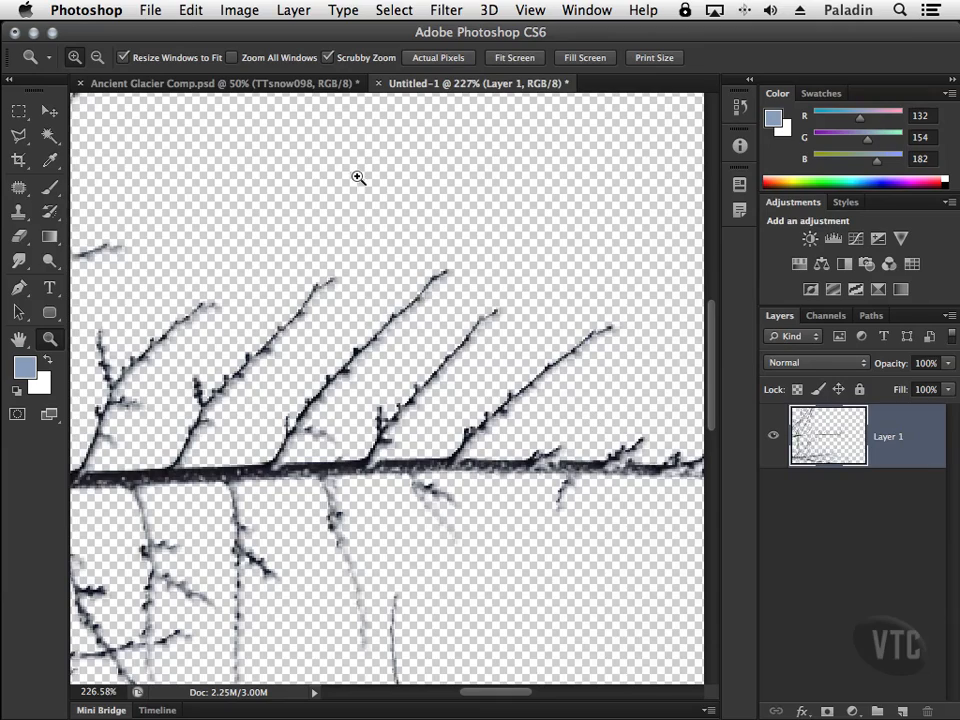
mouse_move(422, 264)
mouse_down()
mouse_move(350, 255)
mouse_move(369, 268)
mouse_move(411, 256)
mouse_up()
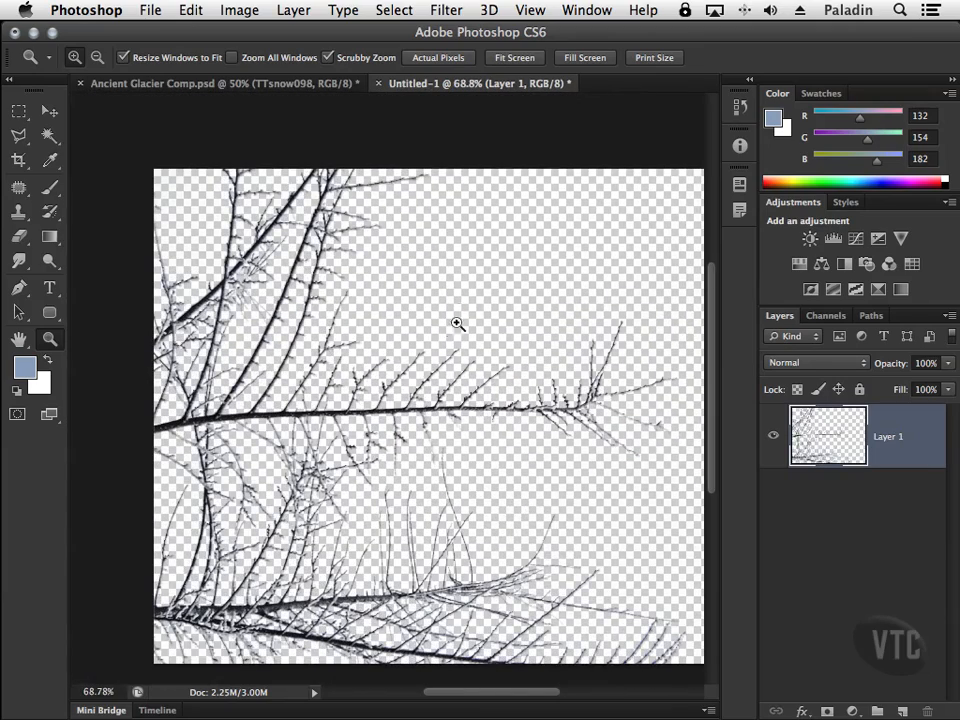
click(49, 111)
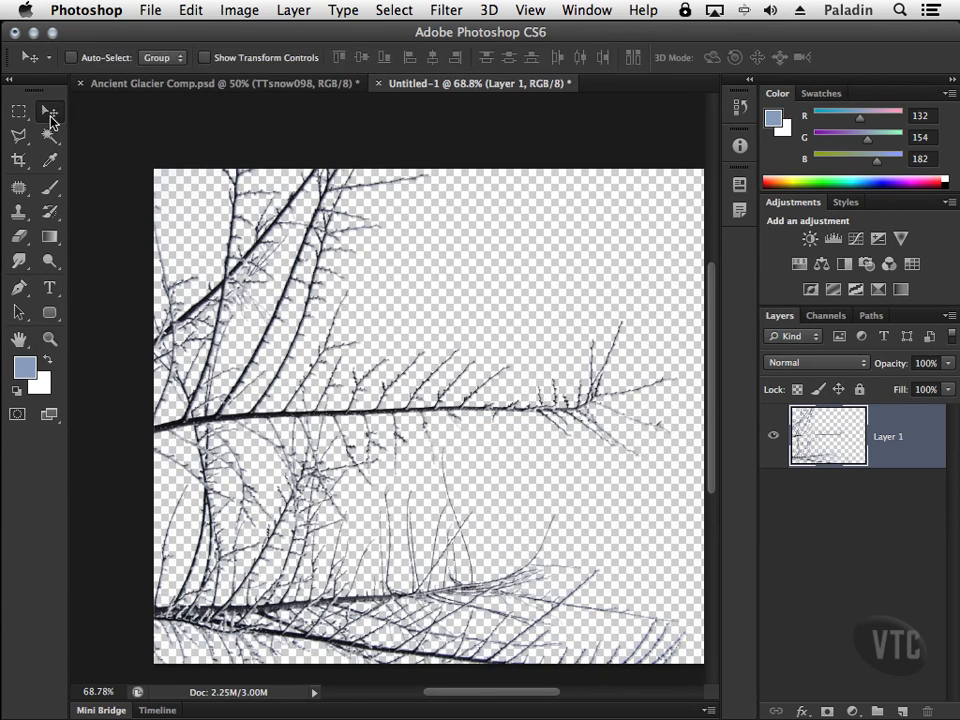
click(293, 10)
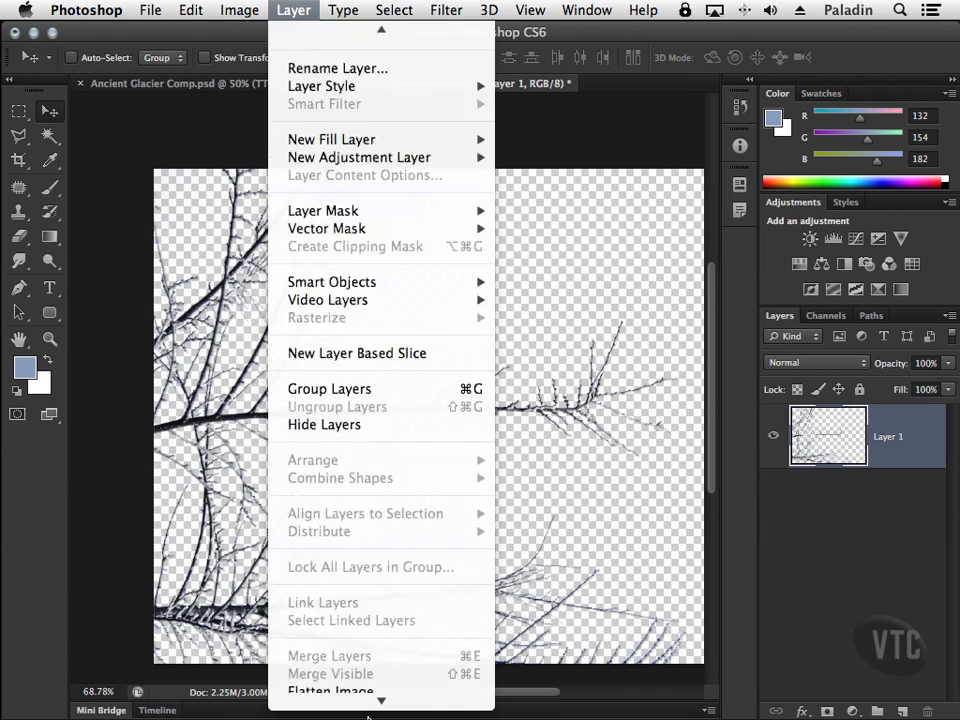
mouse_move(352, 706)
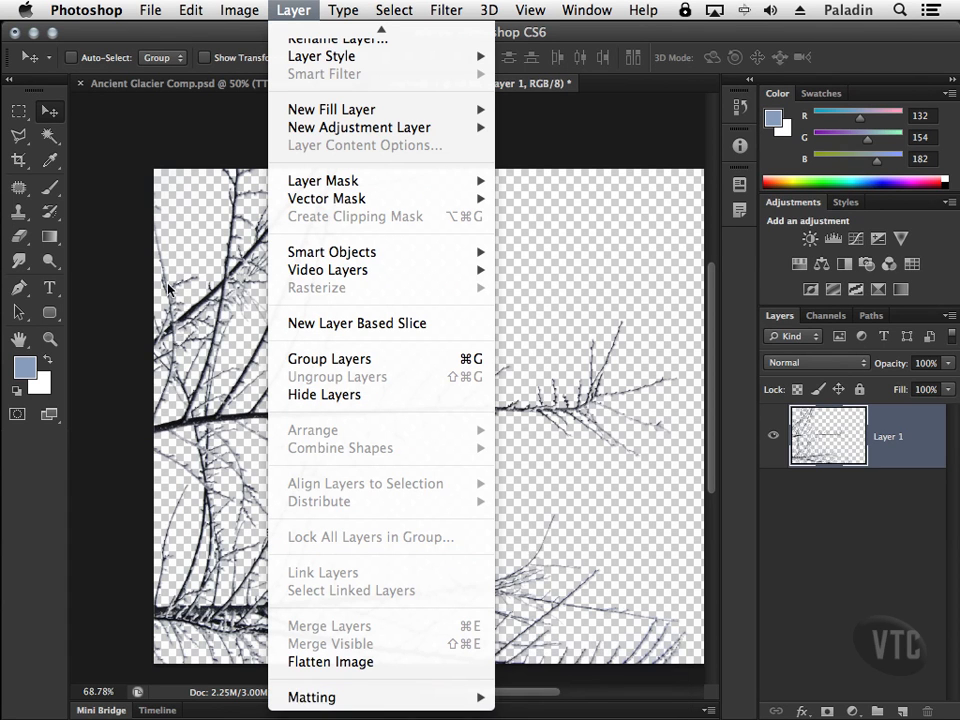
click(848, 574)
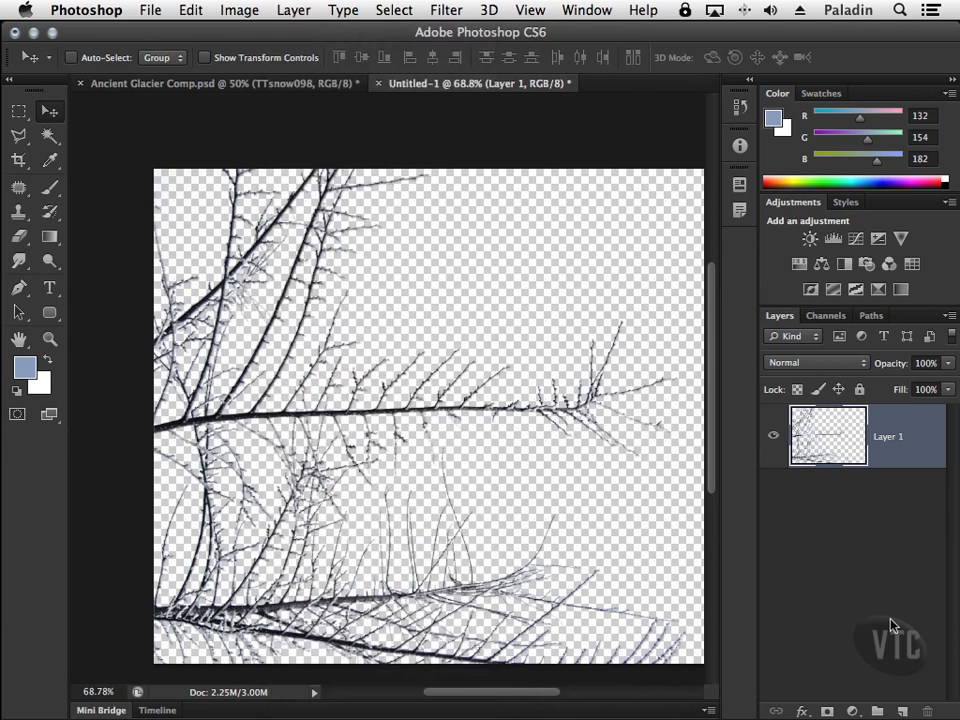
Add a new layer filled with the default black and place it beneath the branch layer.
click(902, 711)
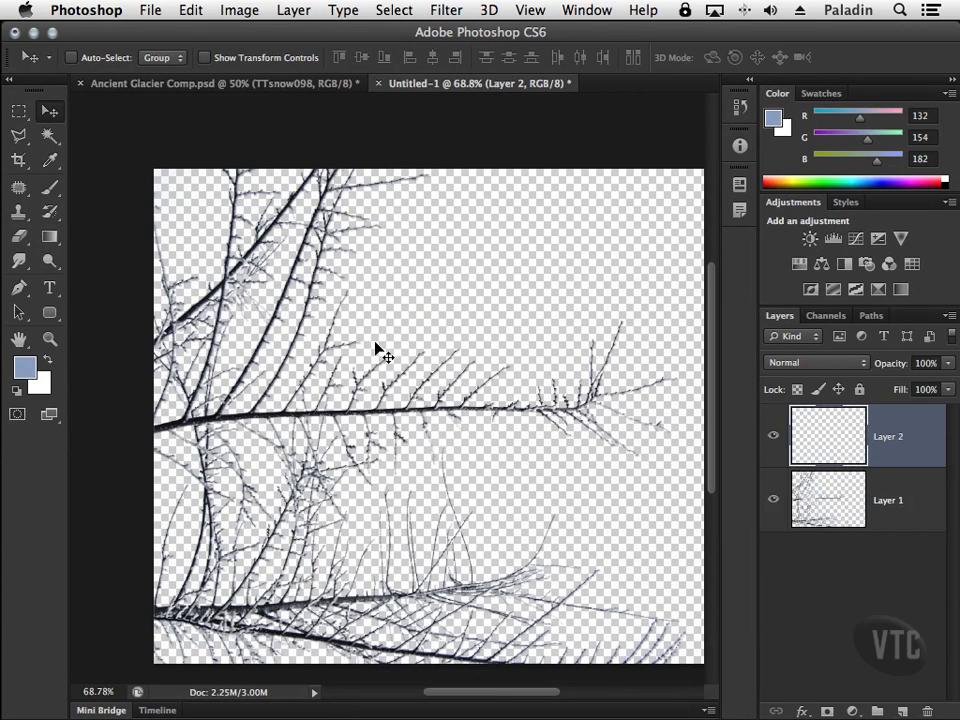
key(d)
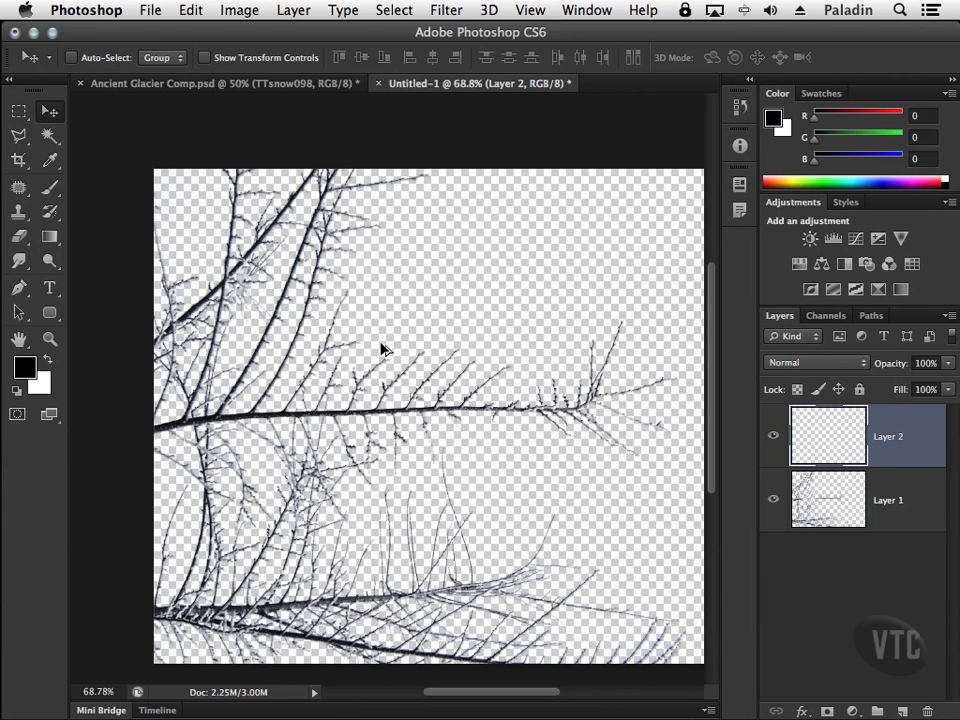
key(alt+BackSpace)
drag(926, 450, 906, 543)
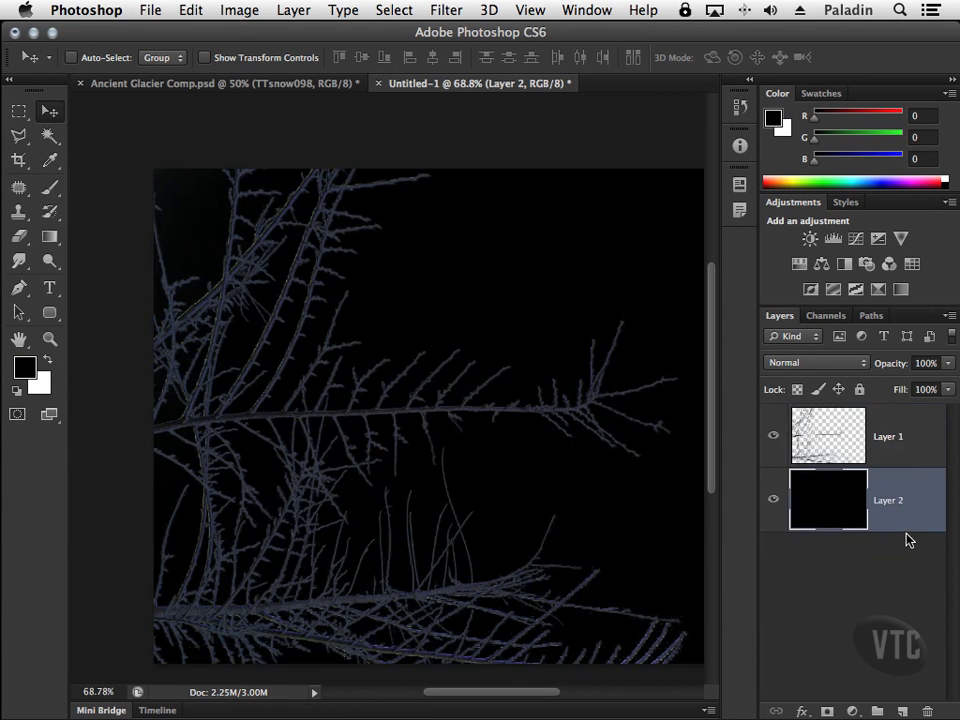
Magnify the branches and try Defringe at a width of 3 pixels on the black Layer 2.
click(49, 338)
click(251, 300)
drag(306, 389, 356, 431)
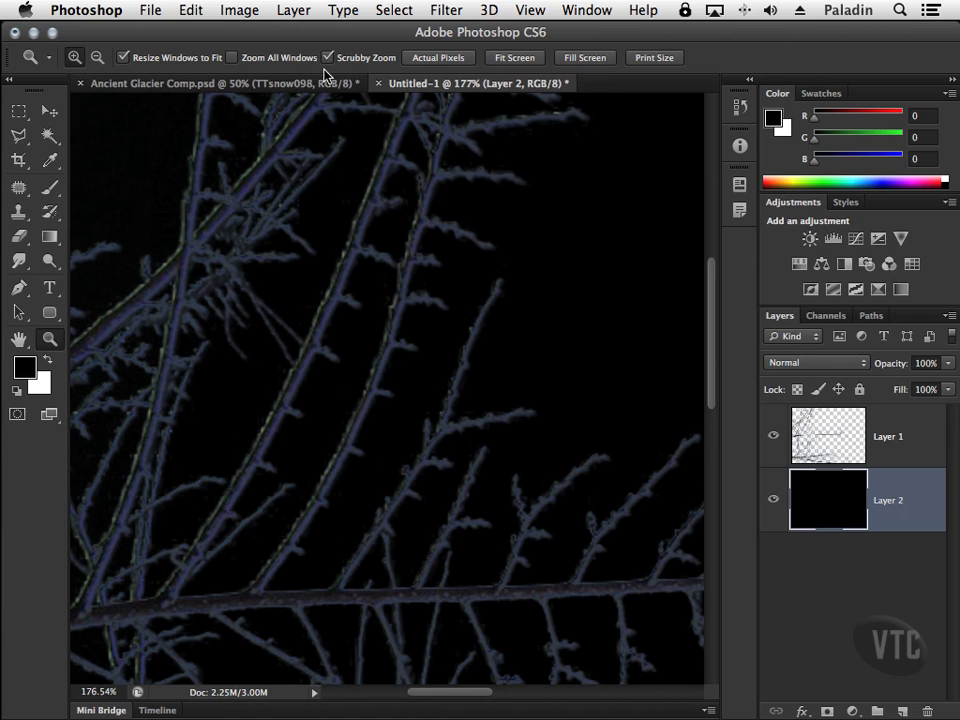
click(293, 10)
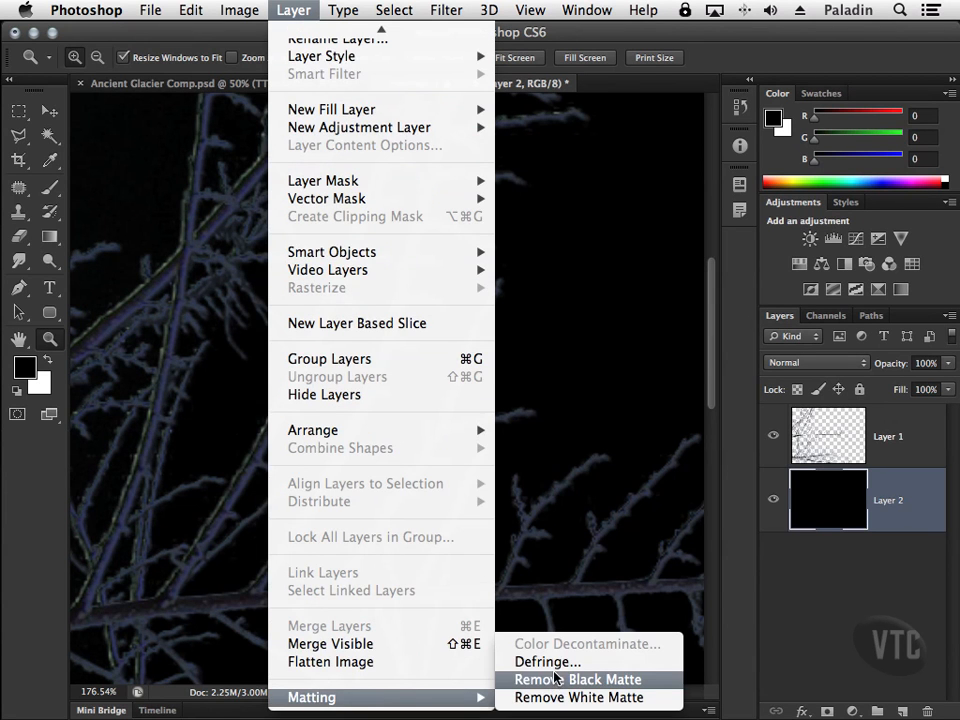
click(548, 662)
click(429, 262)
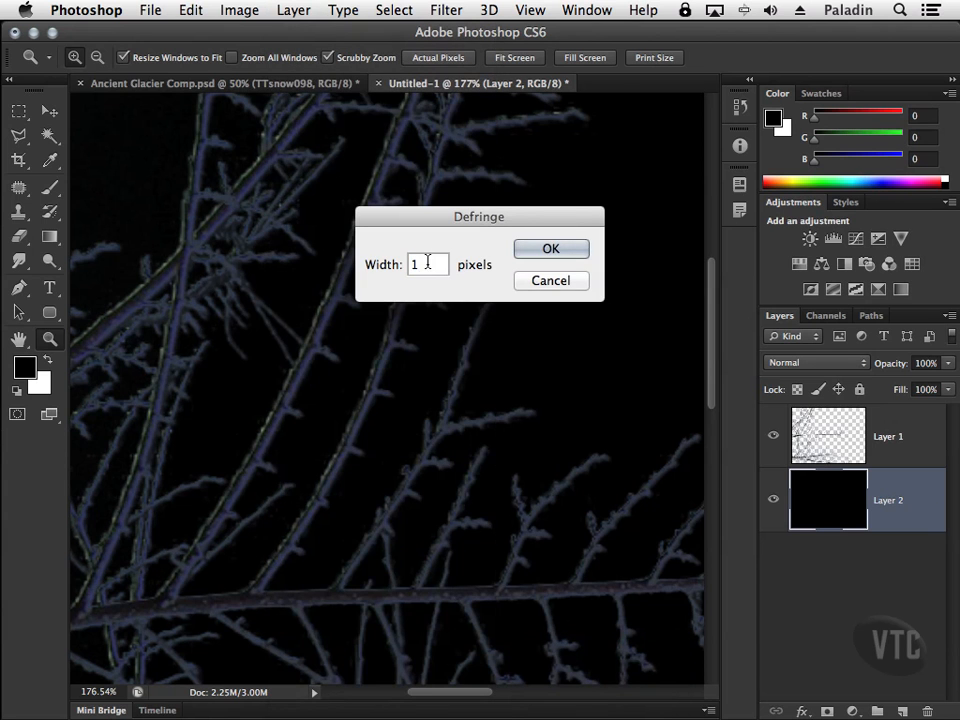
key(BackSpace)
text(3)
click(541, 244)
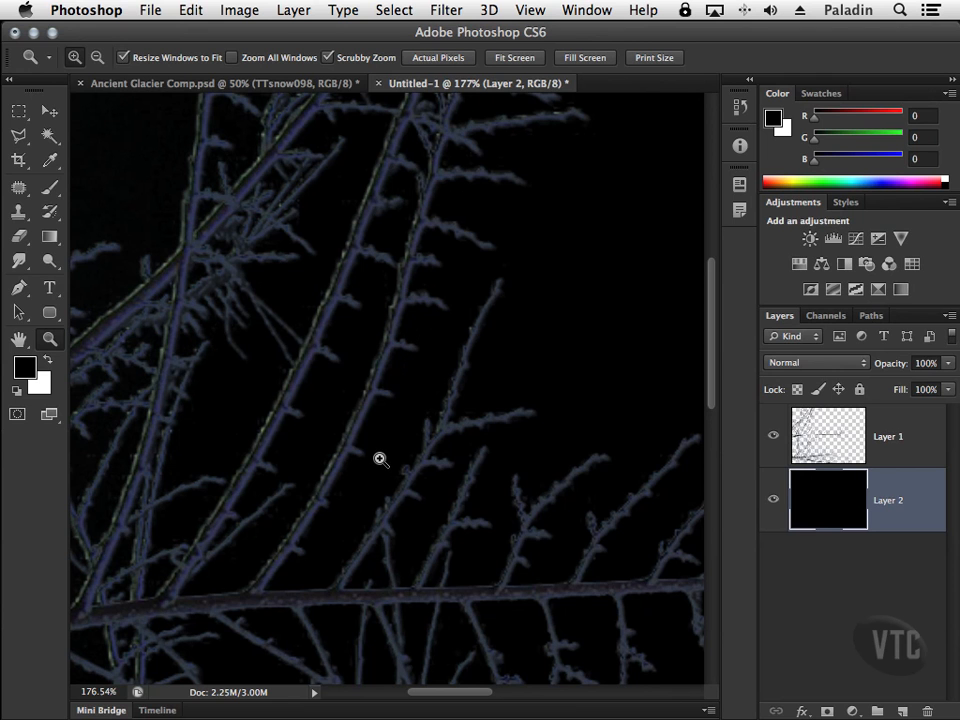
Try Defringe at a width of 3 pixels on the branches of Layer 1.
click(292, 10)
click(292, 10)
click(825, 428)
click(292, 10)
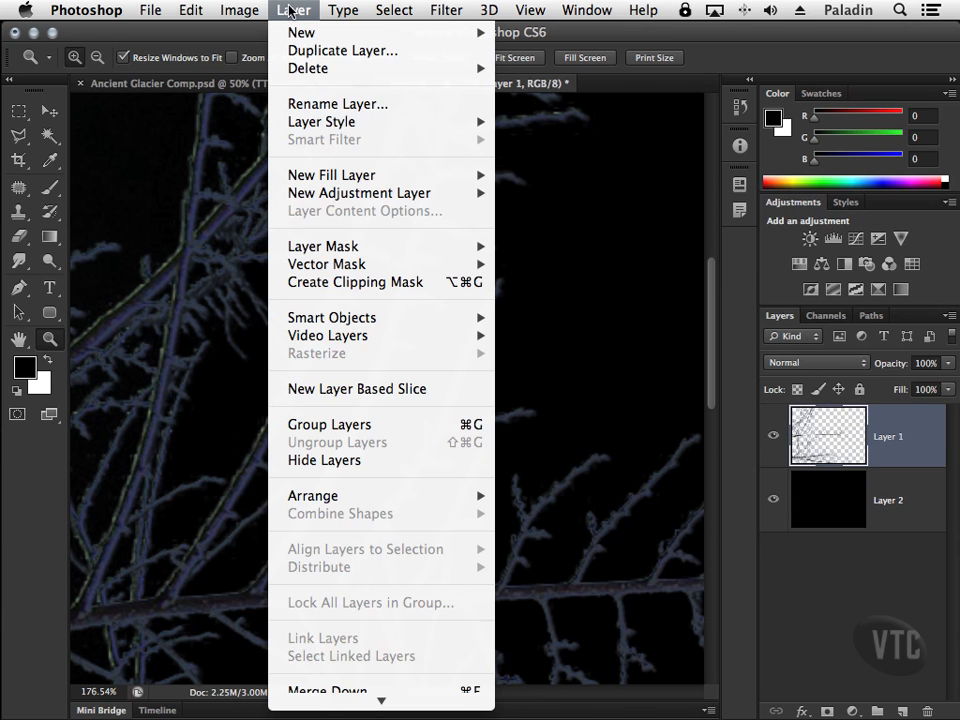
mouse_move(322, 697)
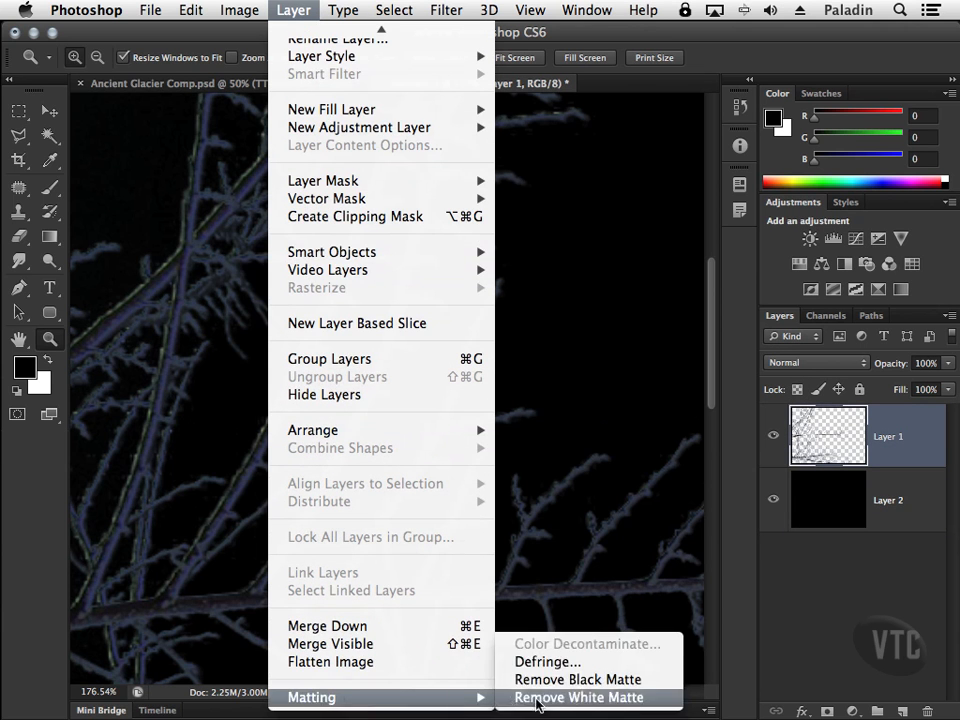
click(547, 662)
text(3)
click(548, 249)
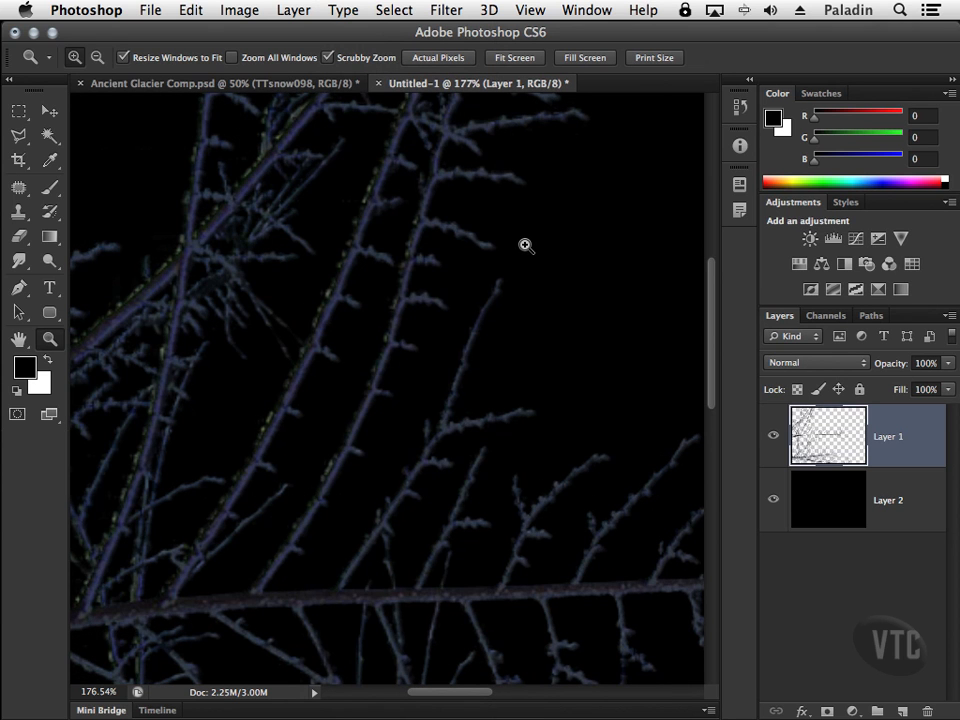
Toggle the Layer 1 defringe off and on to compare the branch edges, and end with it undone.
key(super+z)
key(super+z)
key(super+z)
key(super+z)
key(super+z)
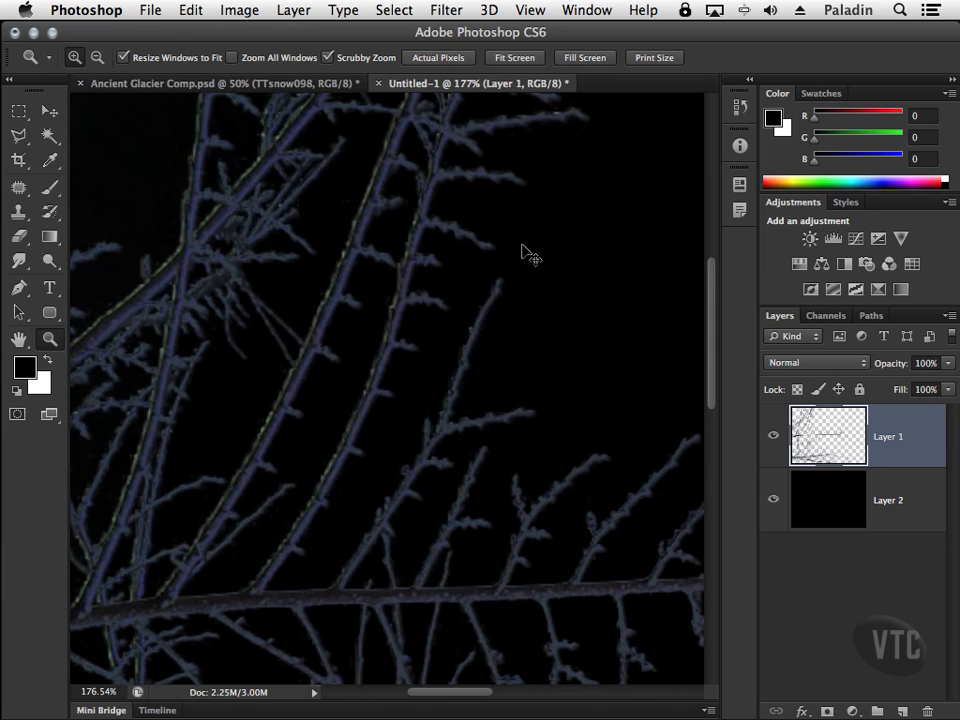
Try Remove White Matte on the branches of Layer 1, and undo it.
click(293, 10)
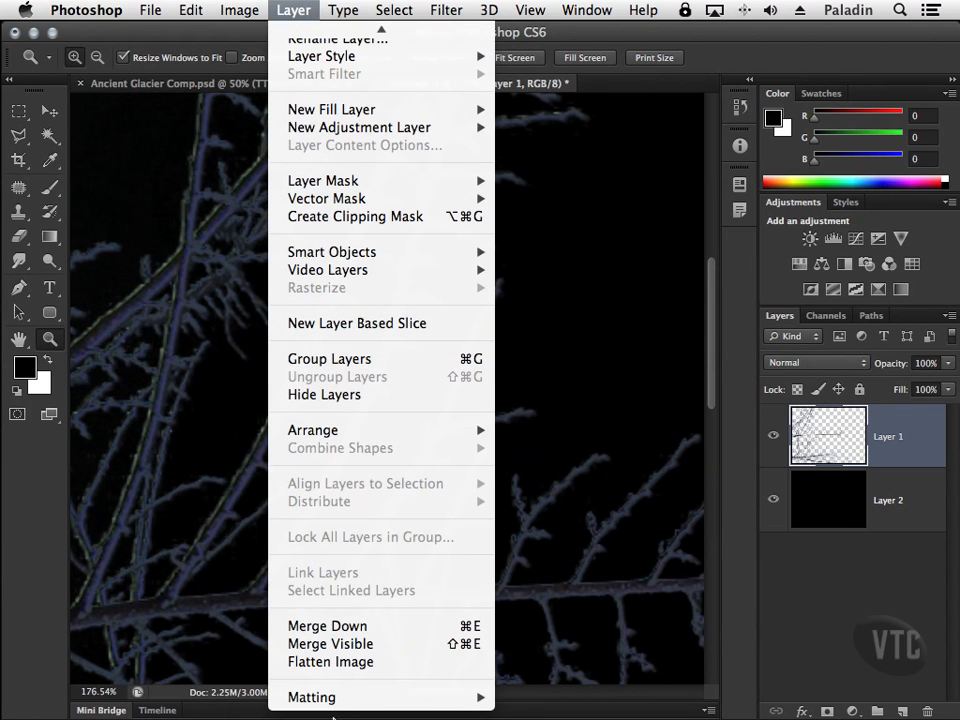
mouse_move(333, 698)
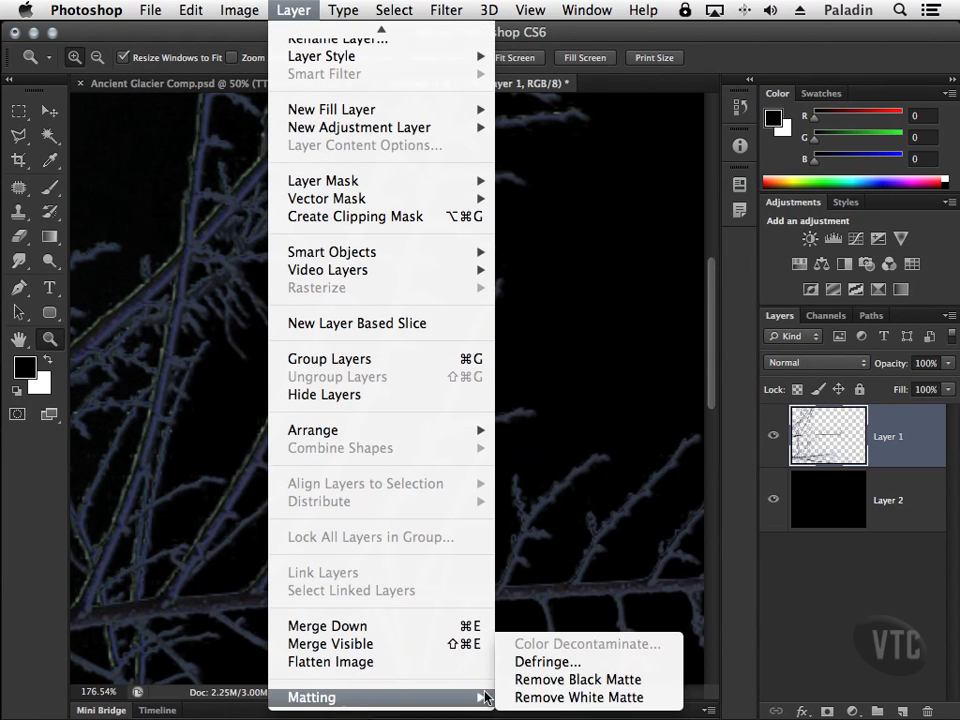
click(551, 697)
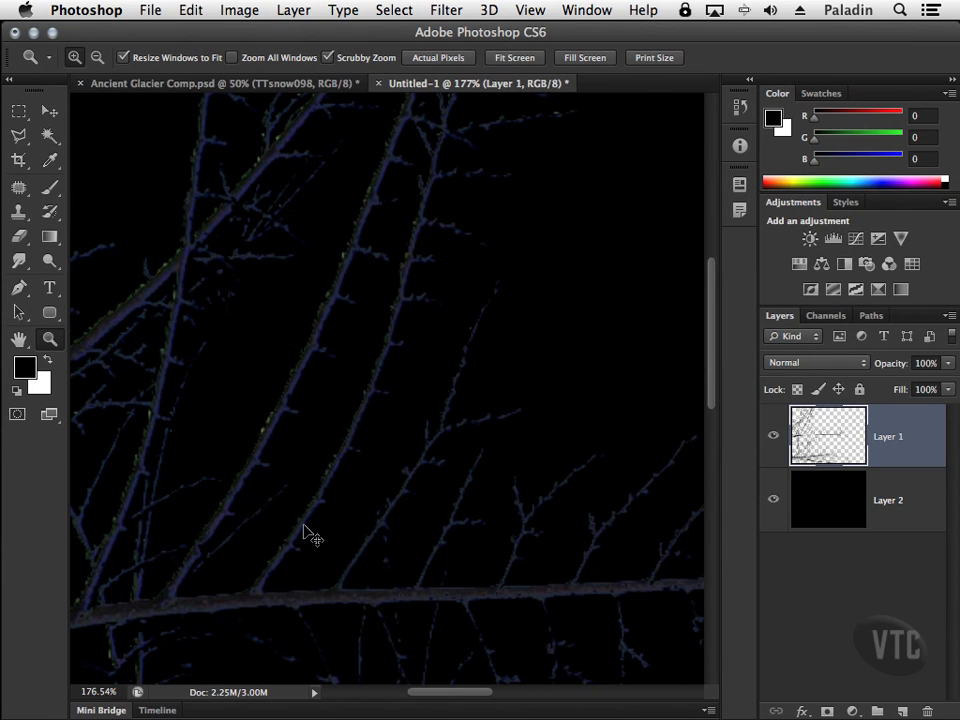
key(super+z)
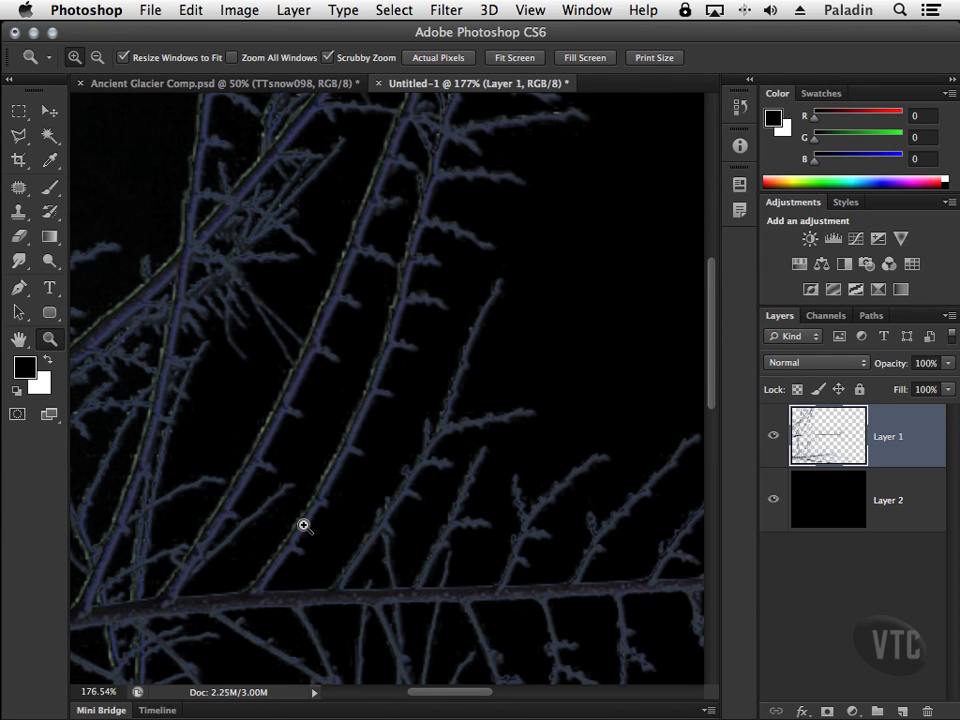
Enter Quick Mask mode on Layer 1 and reduce the Brush size to 6 pixels.
click(396, 10)
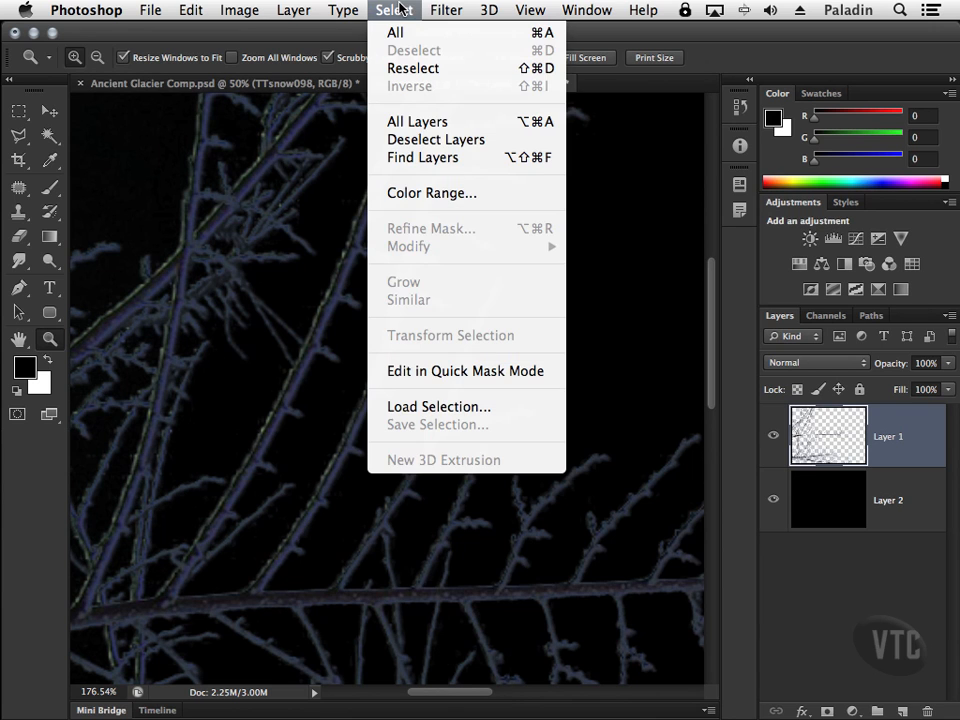
click(411, 378)
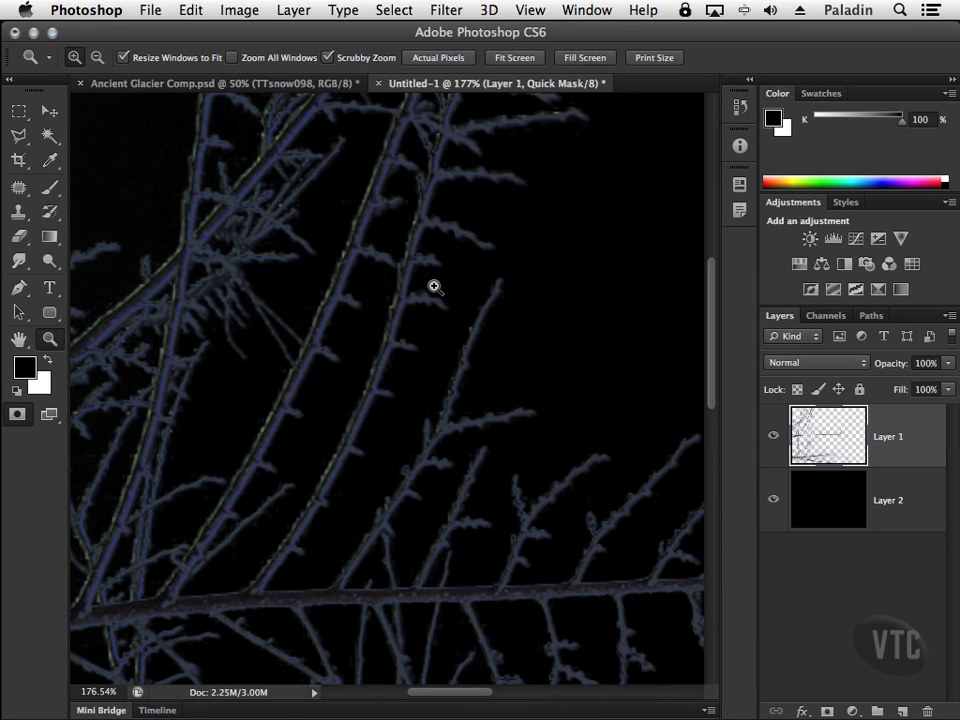
click(49, 187)
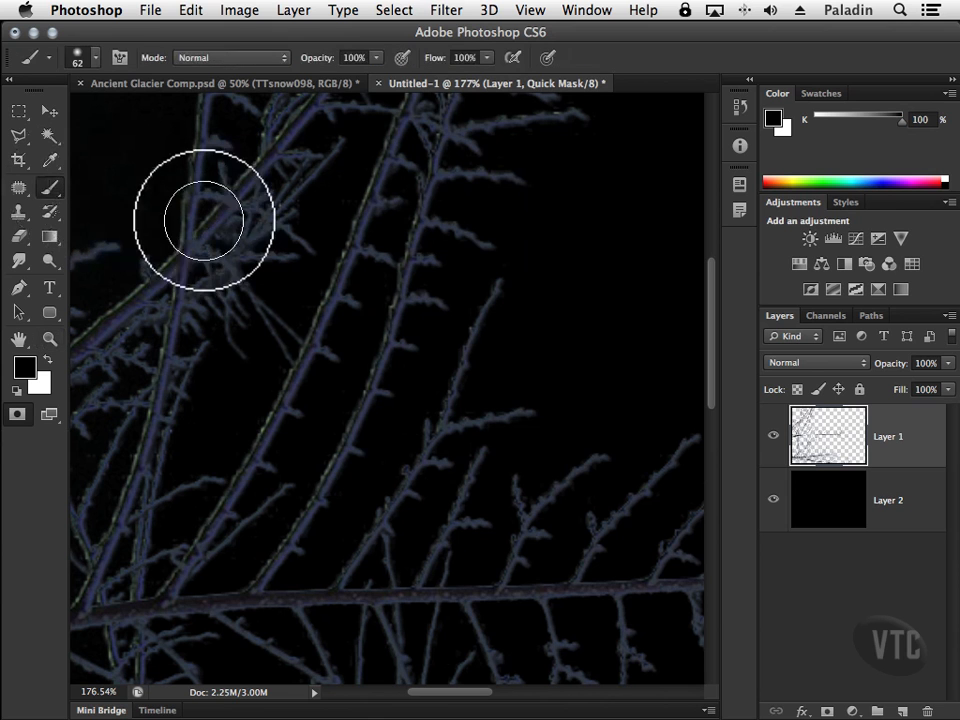
key(bracketleft)
key(bracketleft)
key(bracketleft)
key(bracketleft)
key(bracketleft)
key(bracketleft)
key(bracketleft)
key(bracketleft)
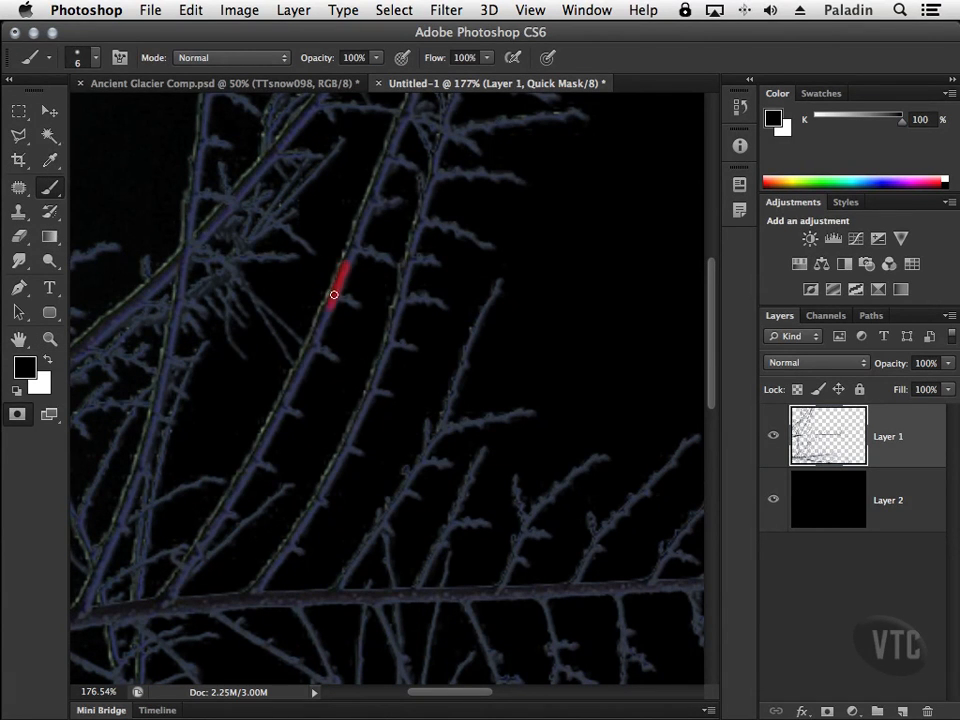
Paint the Quick Mask over the upper part of a slanting branch and its twigs, and convert the mask into a selection.
drag(373, 194, 406, 102)
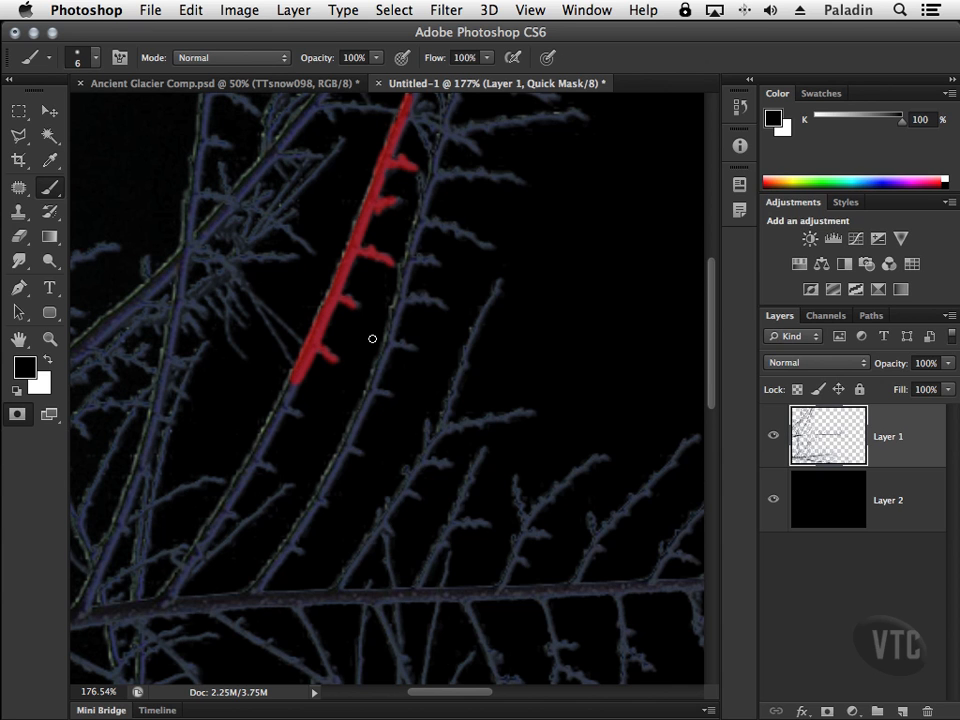
click(395, 10)
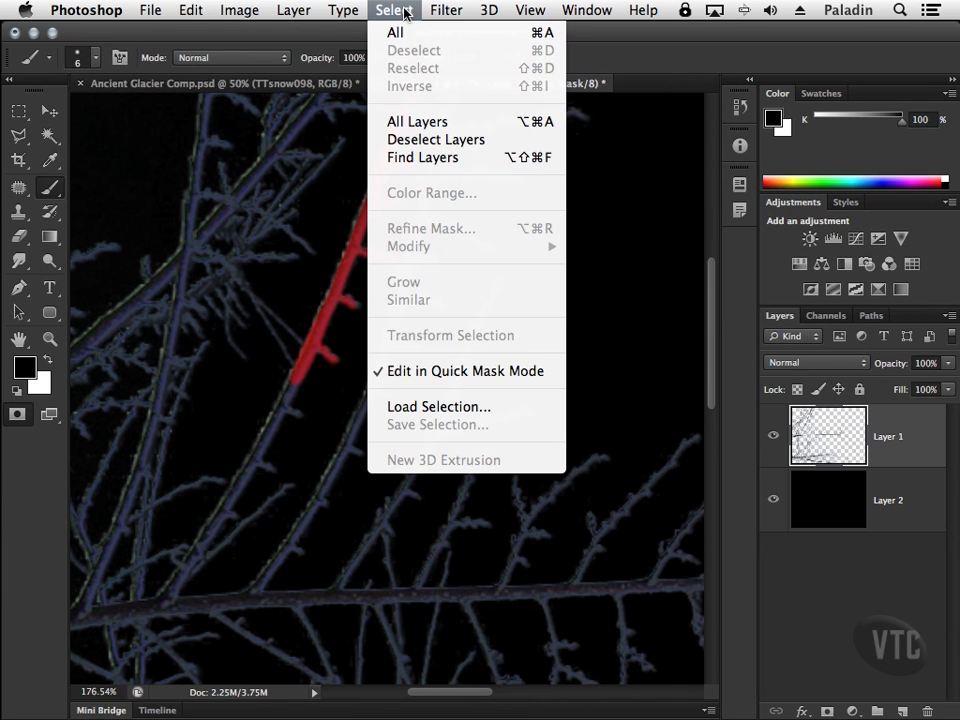
click(437, 371)
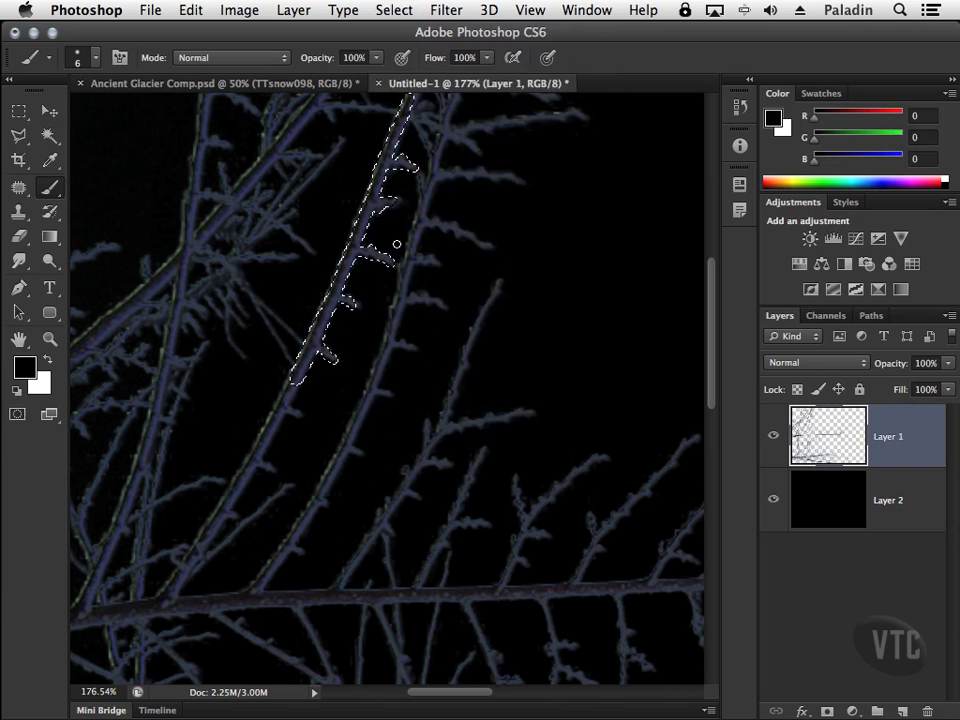
Invert the branch selection, try deleting everything outside the branch on Layer 1, and undo the deletion.
click(395, 10)
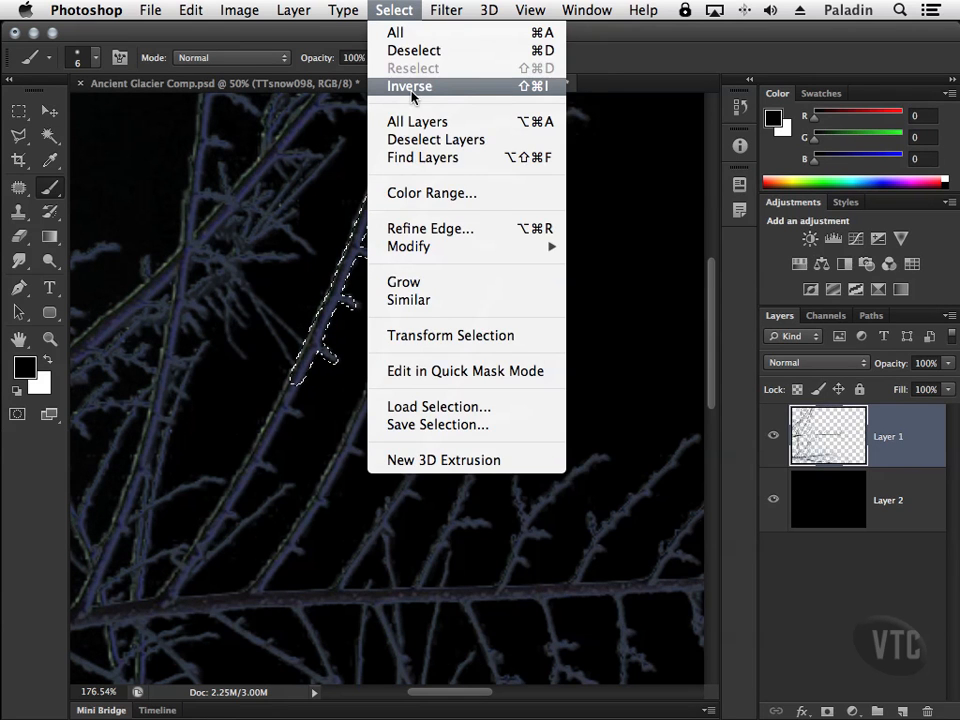
click(415, 86)
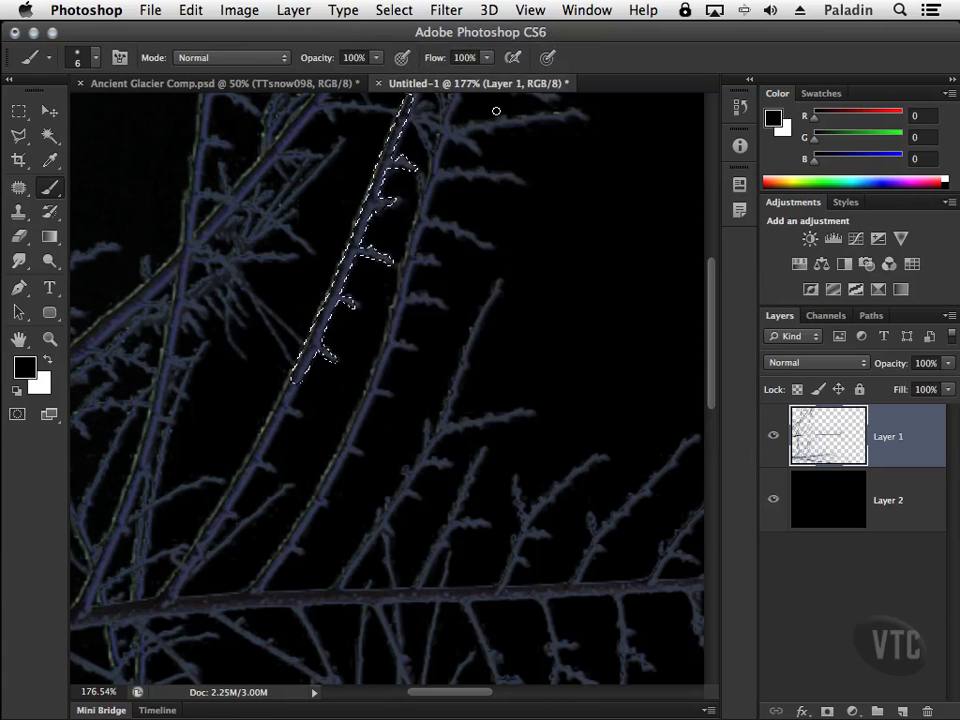
key(Delete)
key(super+z)
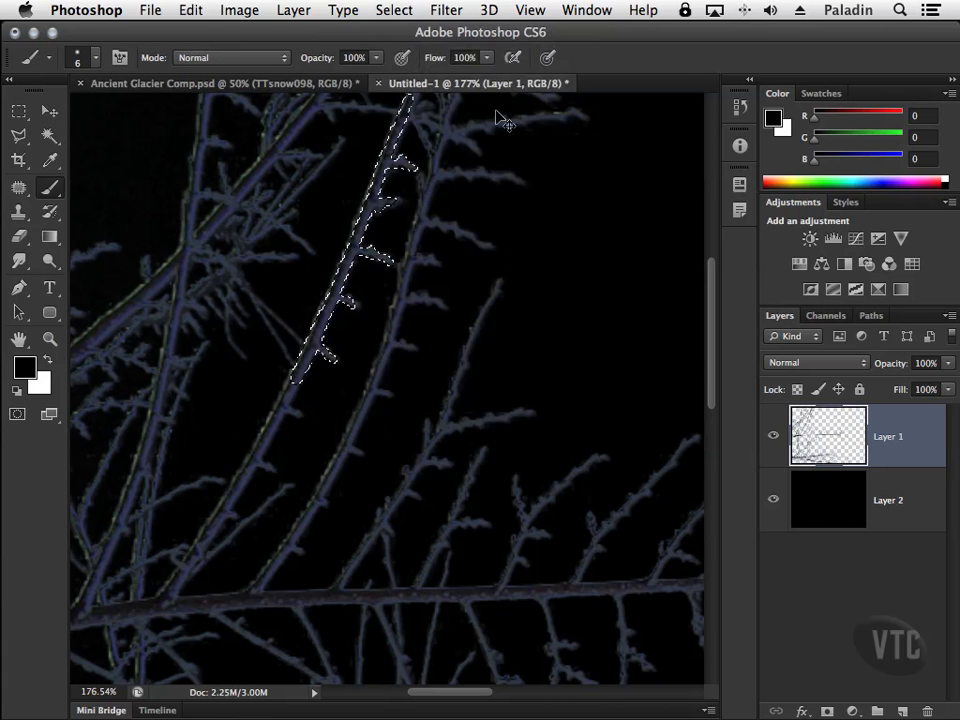
Clear the selection and delete the black Layer 2 beneath the branches.
key(super+d)
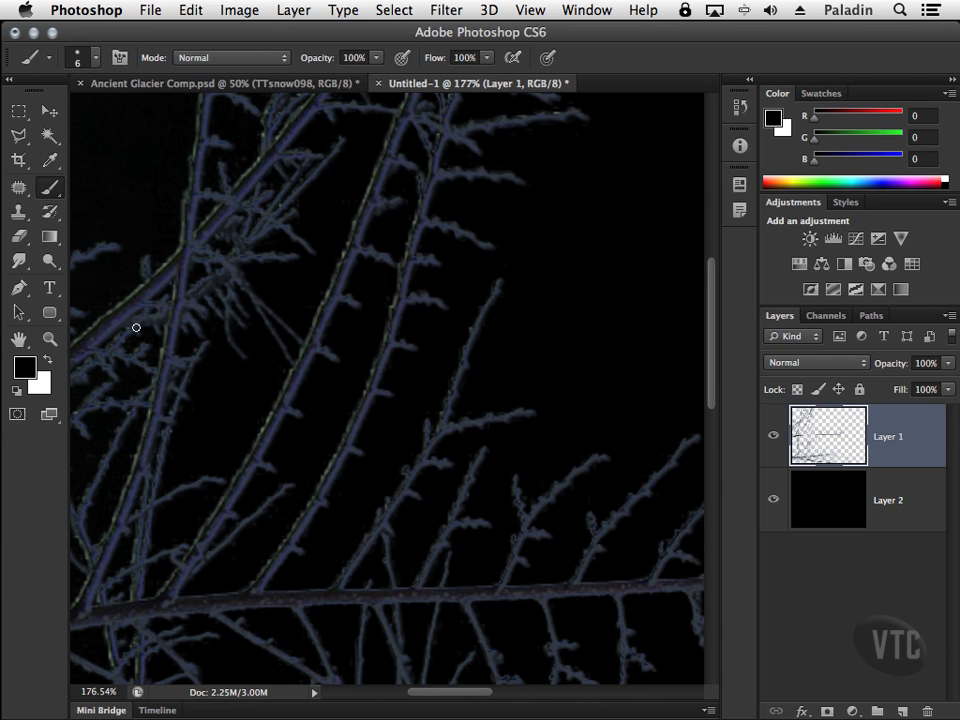
double_click(19, 339)
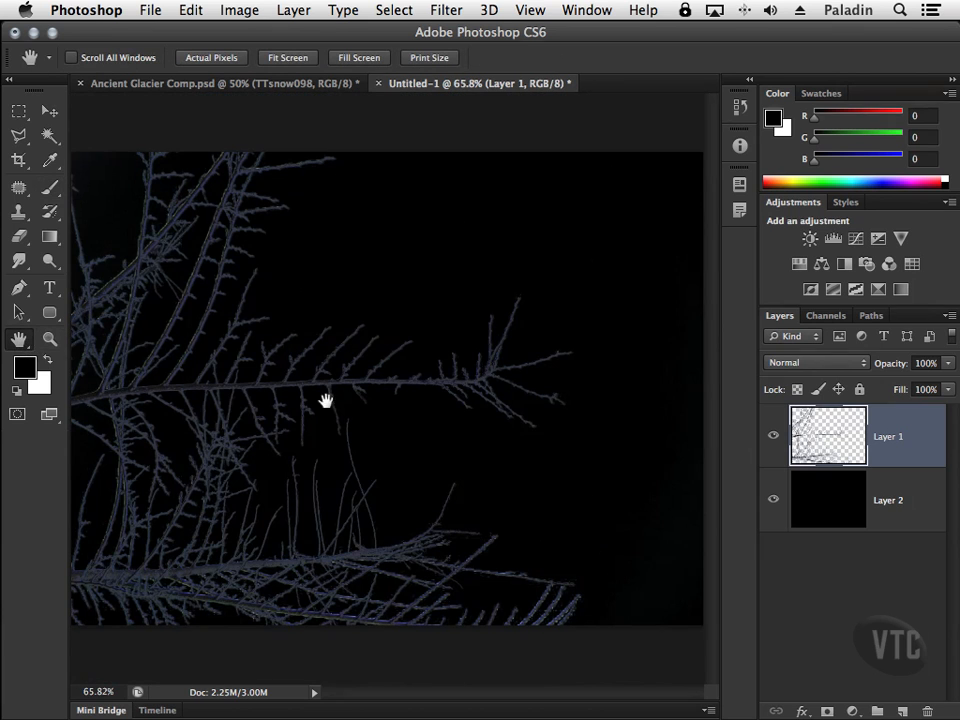
drag(902, 514, 927, 711)
Copy the branches of Layer 1 into the Ancient Glacier Comp.psd document and hide its TTsnow098 layer.
click(49, 112)
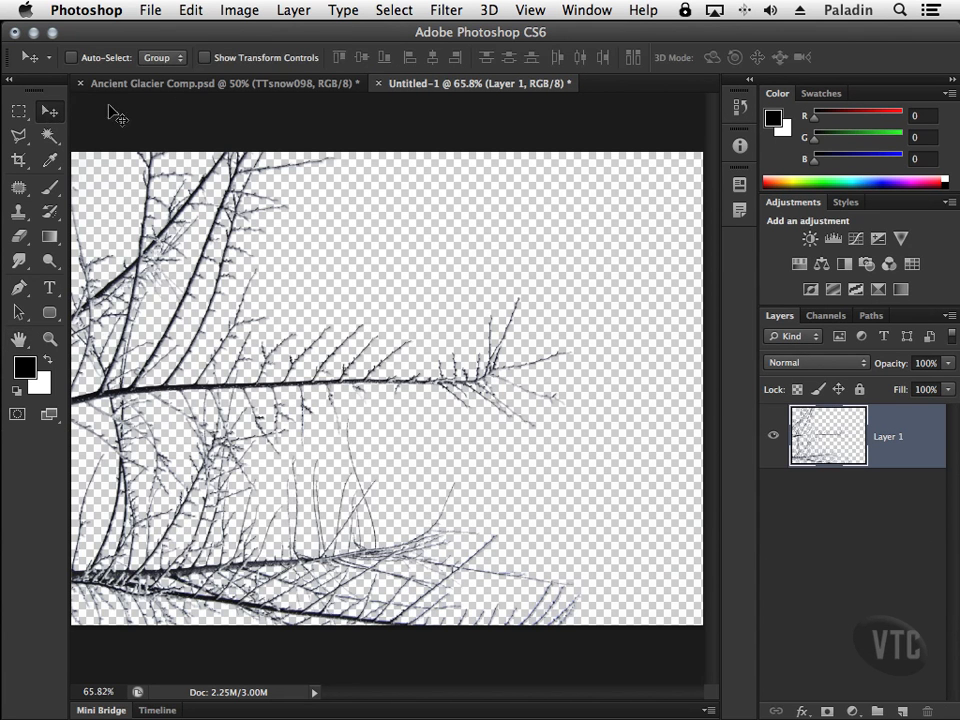
drag(229, 278, 200, 89)
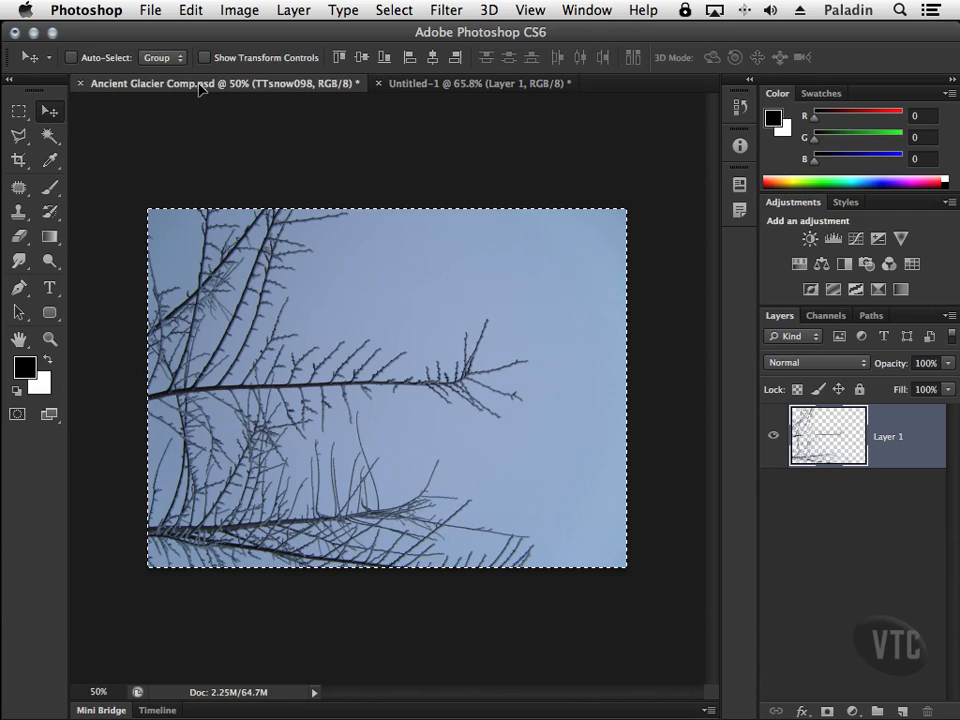
drag(304, 178, 321, 199)
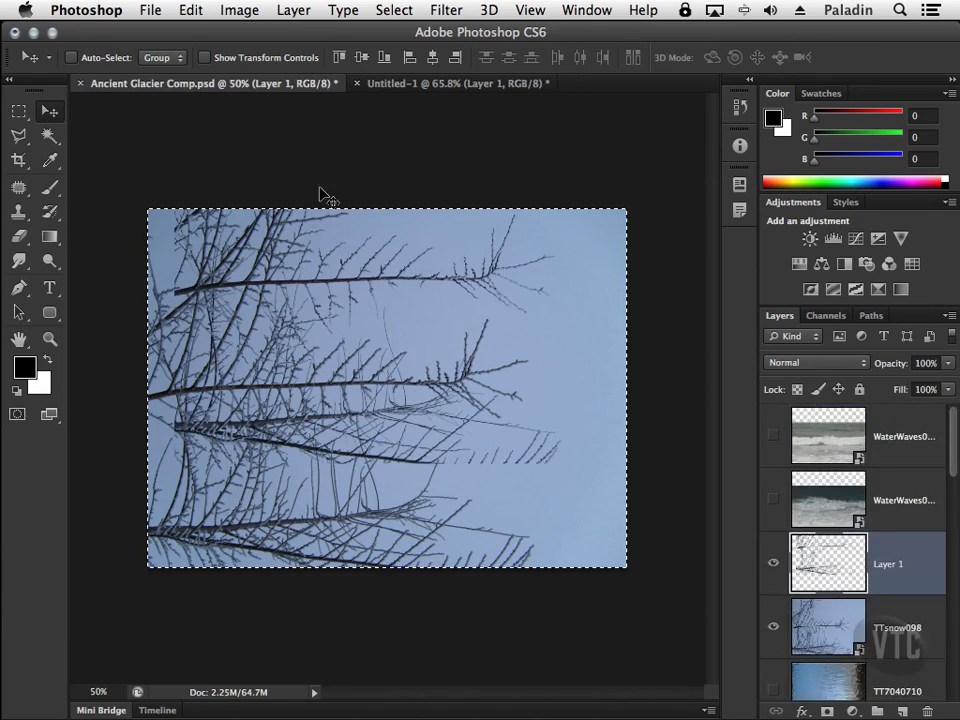
click(773, 627)
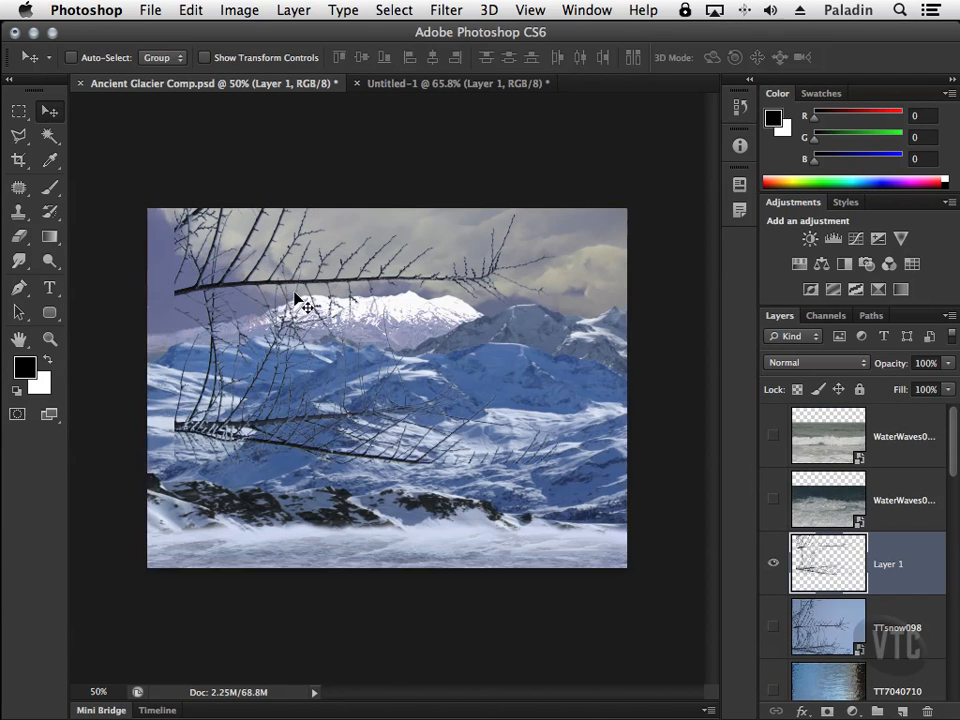
Move the branches against the left edge of the glacier scene and rotate them clockwise so the main branch slopes down toward the right.
drag(315, 285, 270, 261)
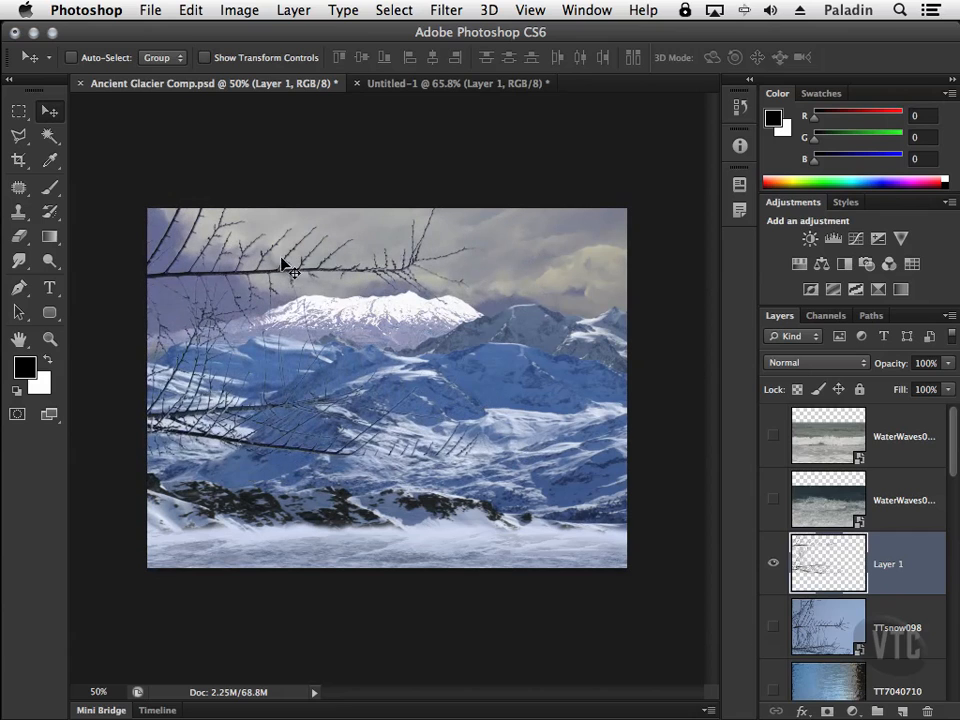
key(ctrl+t)
drag(600, 168, 491, 266)
drag(390, 282, 365, 313)
key(Return)
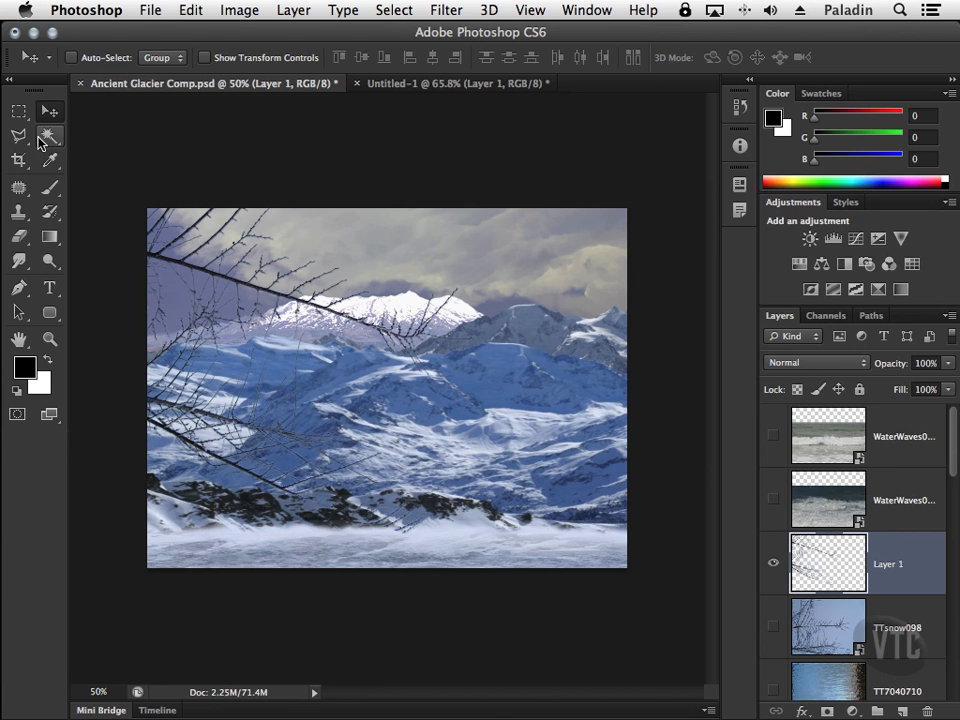
click(293, 10)
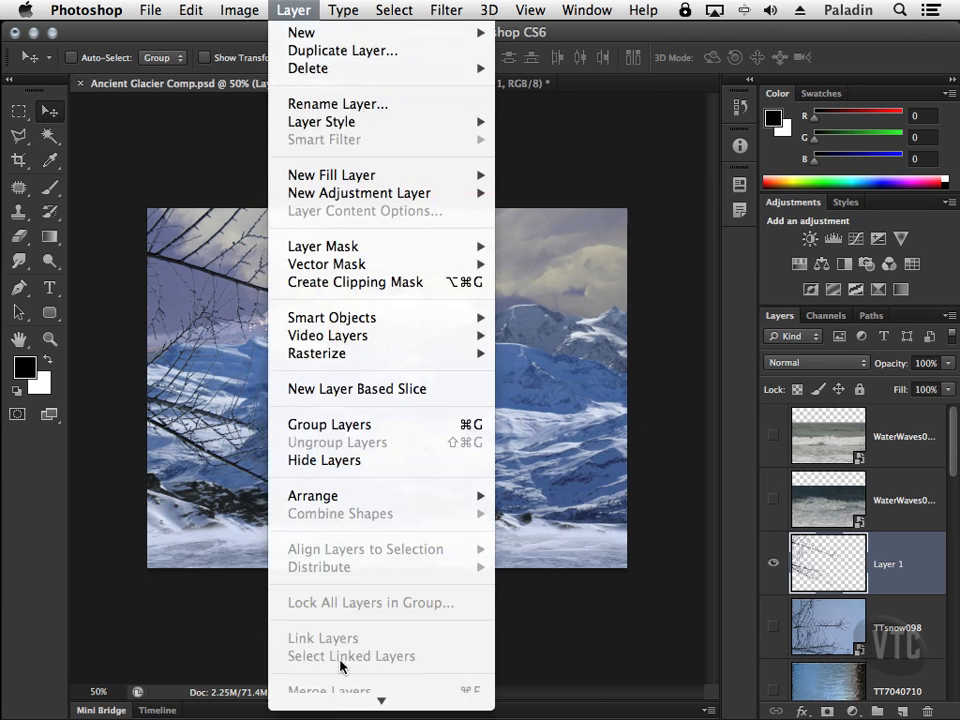
click(197, 685)
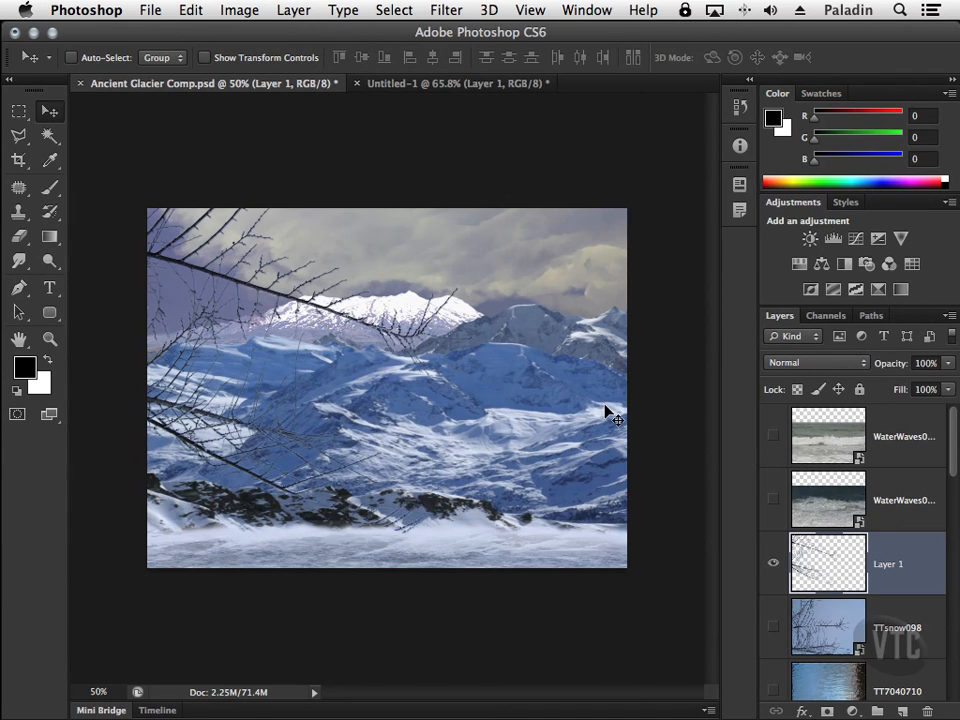
Examine the Red, Green and Blue channels of the glacier composite individually, and restore the full RGB view.
click(825, 316)
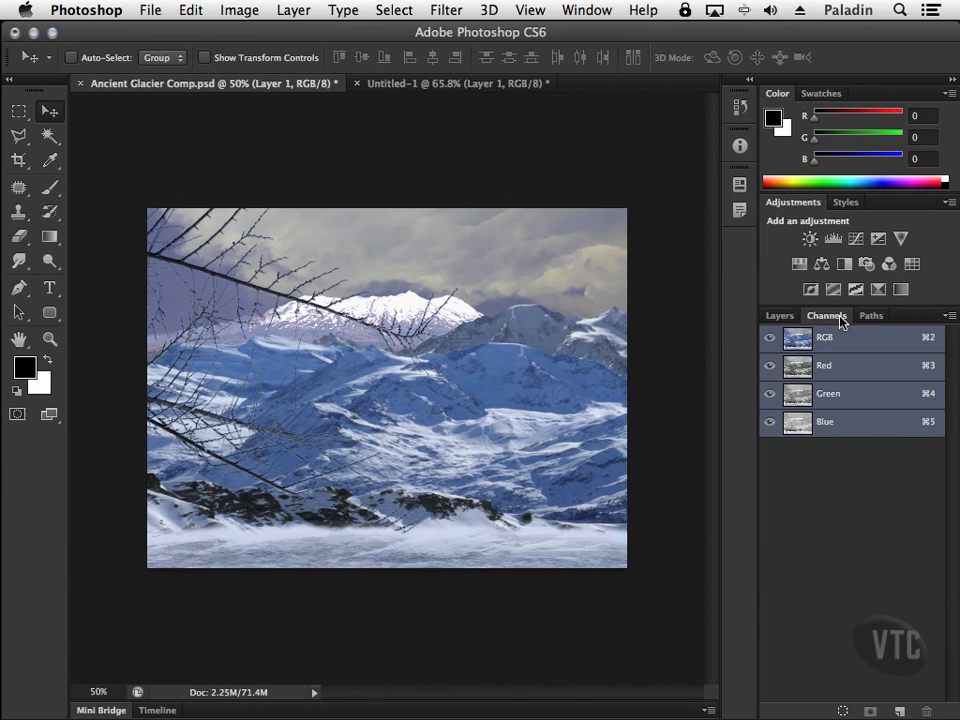
click(820, 367)
click(845, 393)
click(843, 421)
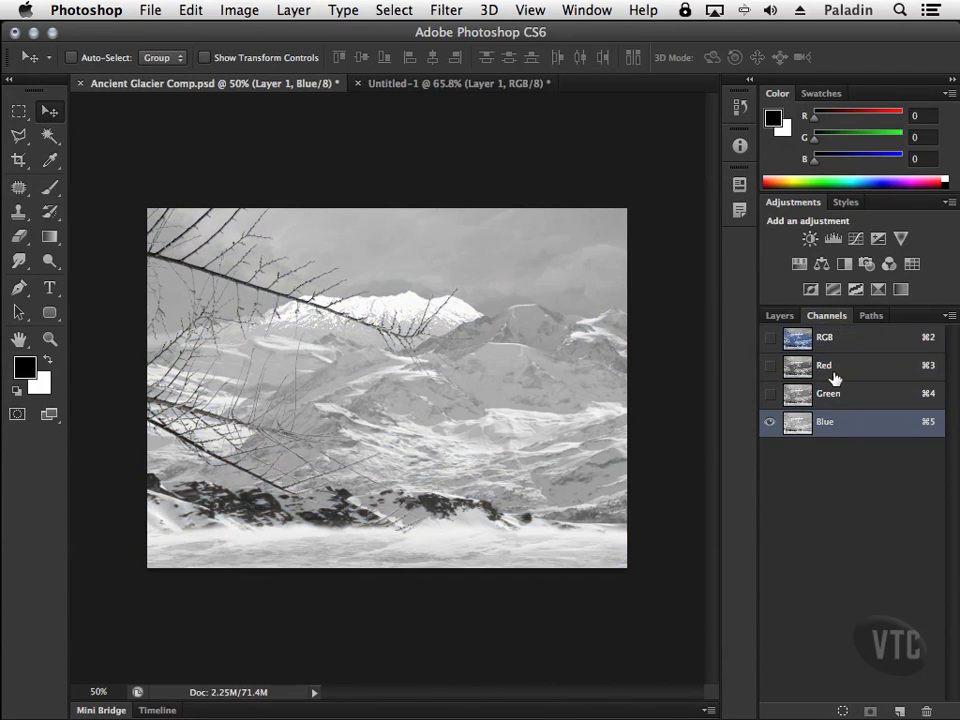
click(840, 367)
click(782, 317)
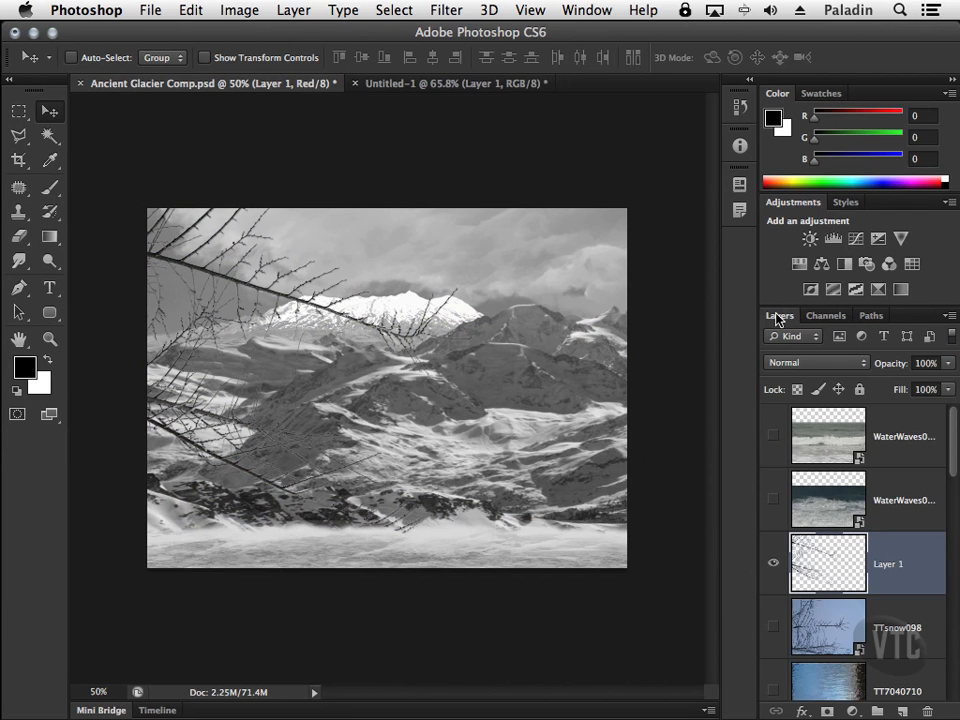
click(834, 316)
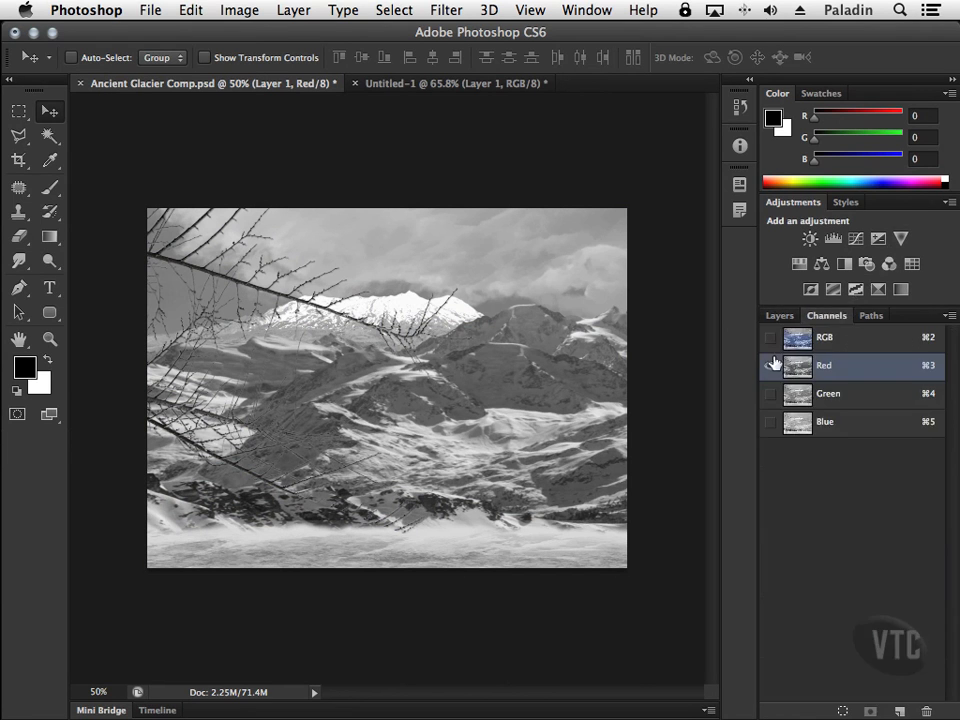
click(769, 339)
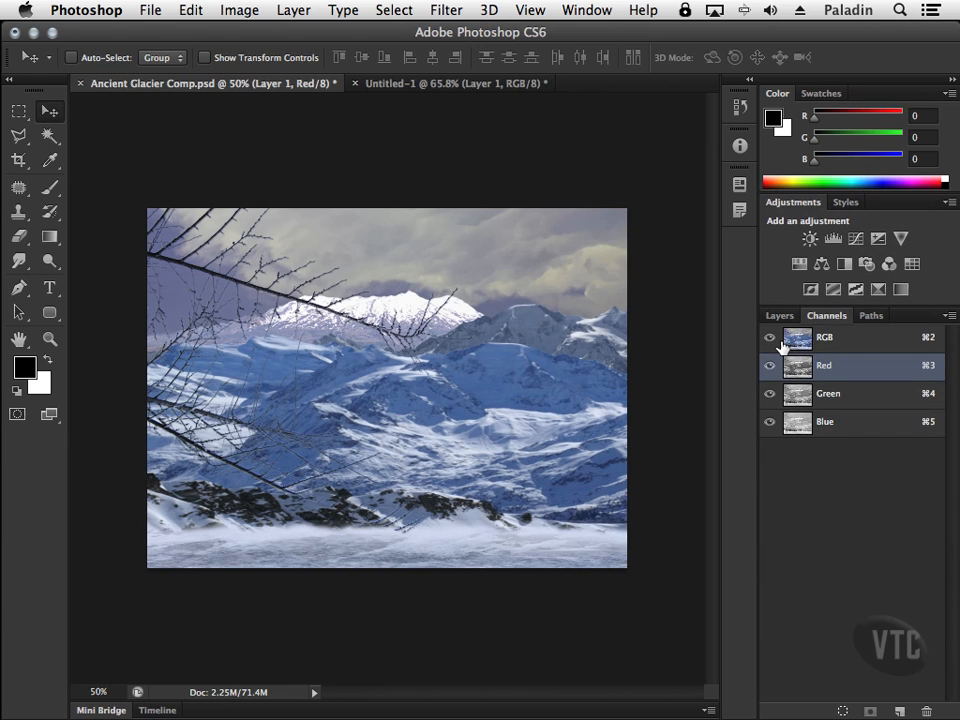
click(782, 316)
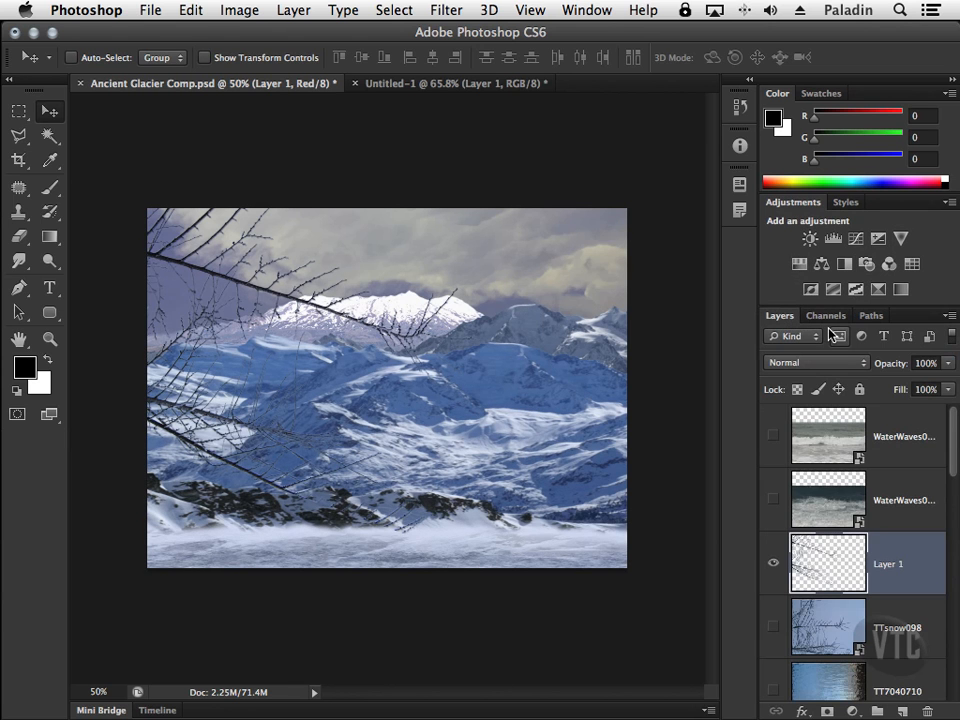